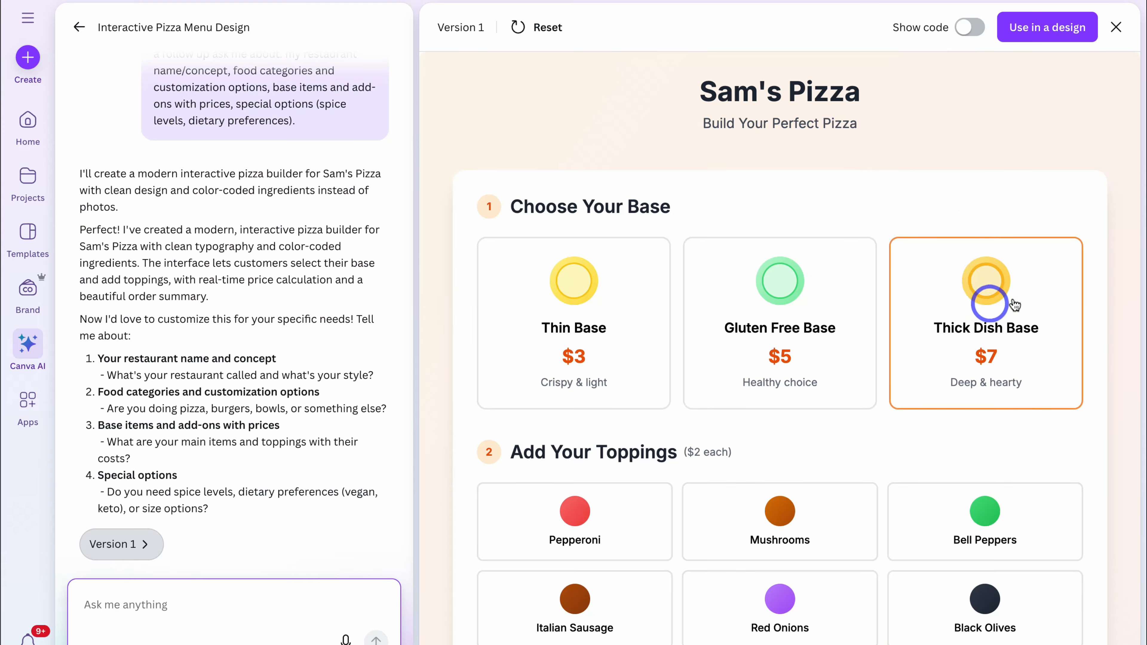
- Look over the base and topping choices in the Sam's Pizza builder preview
scroll(825, 287, down, 3)
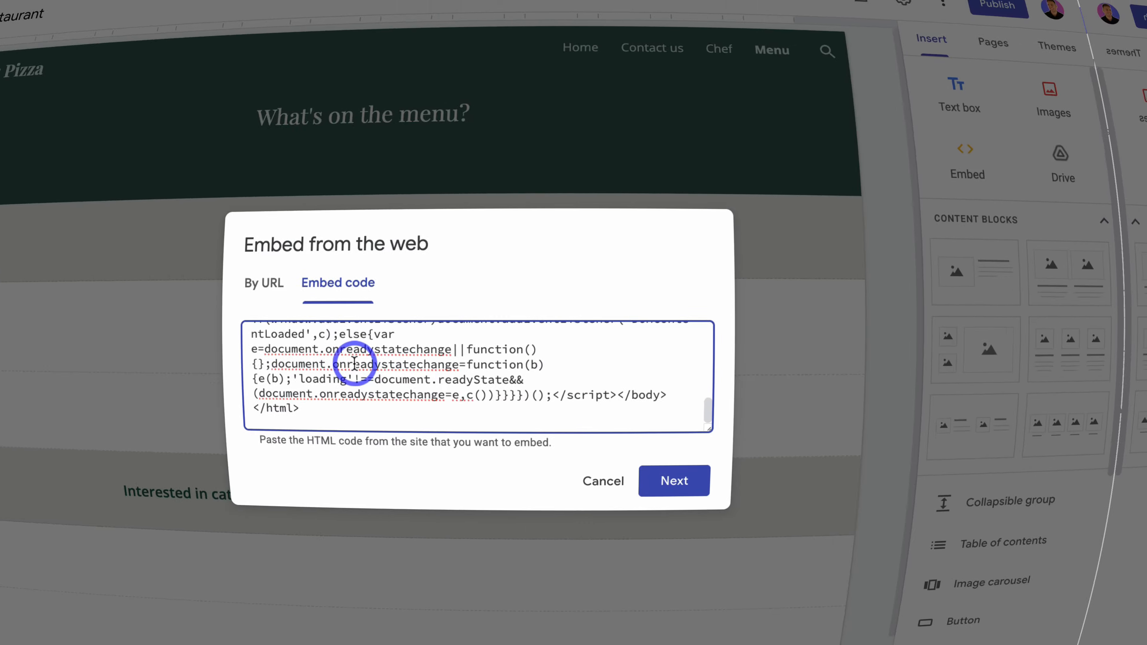
click(674, 481)
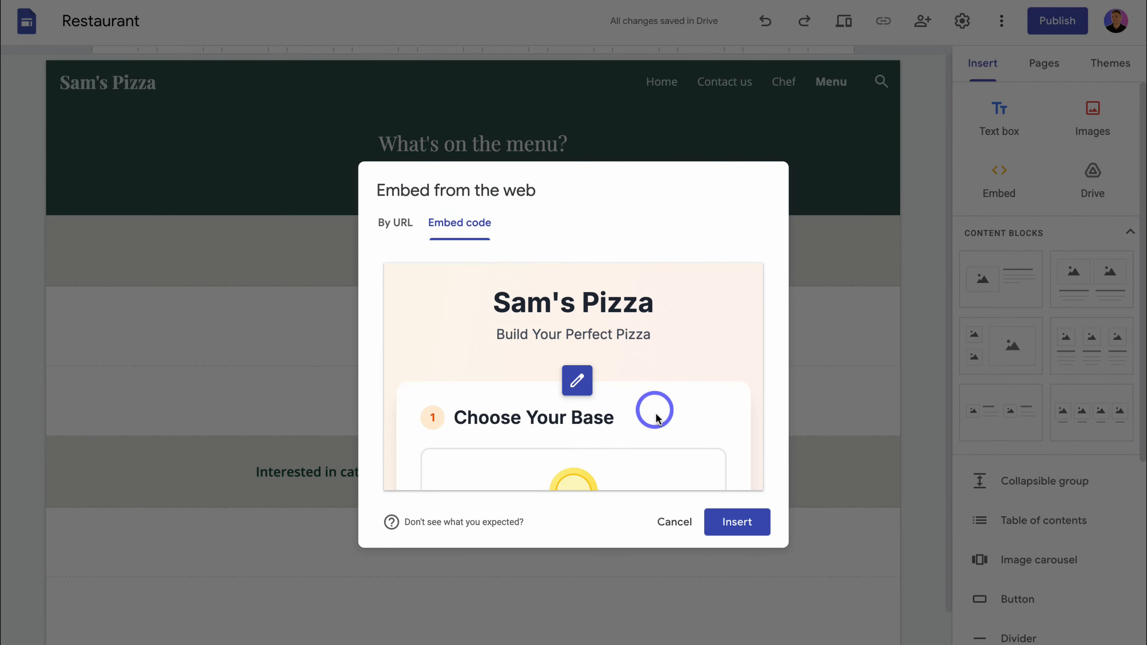
- In Google Sites, insert the Sam's Pizza embed into the Menu page, stretch it to the full content width and make it taller
click(737, 523)
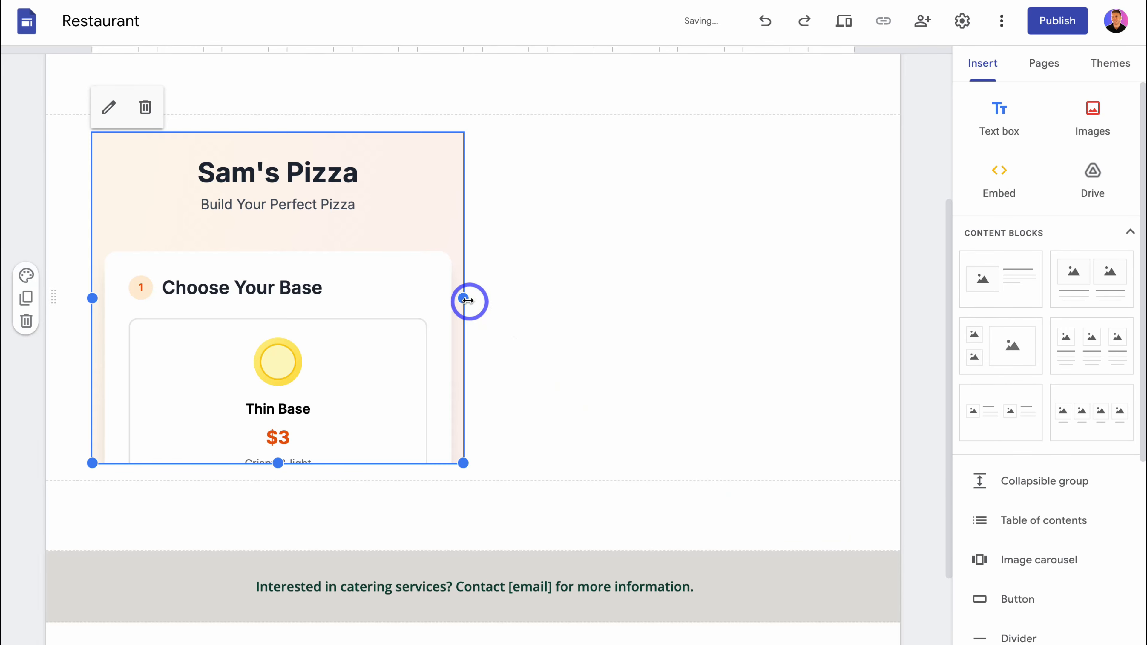
drag(464, 298, 854, 299)
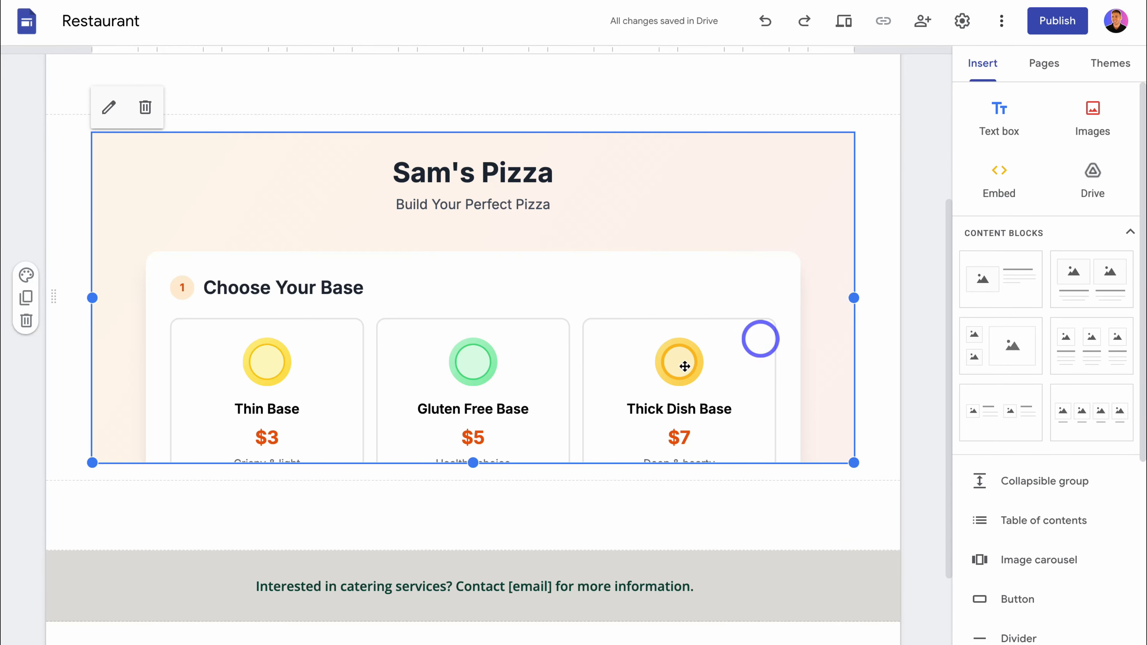
drag(473, 463, 474, 566)
scroll(494, 321, up, 4)
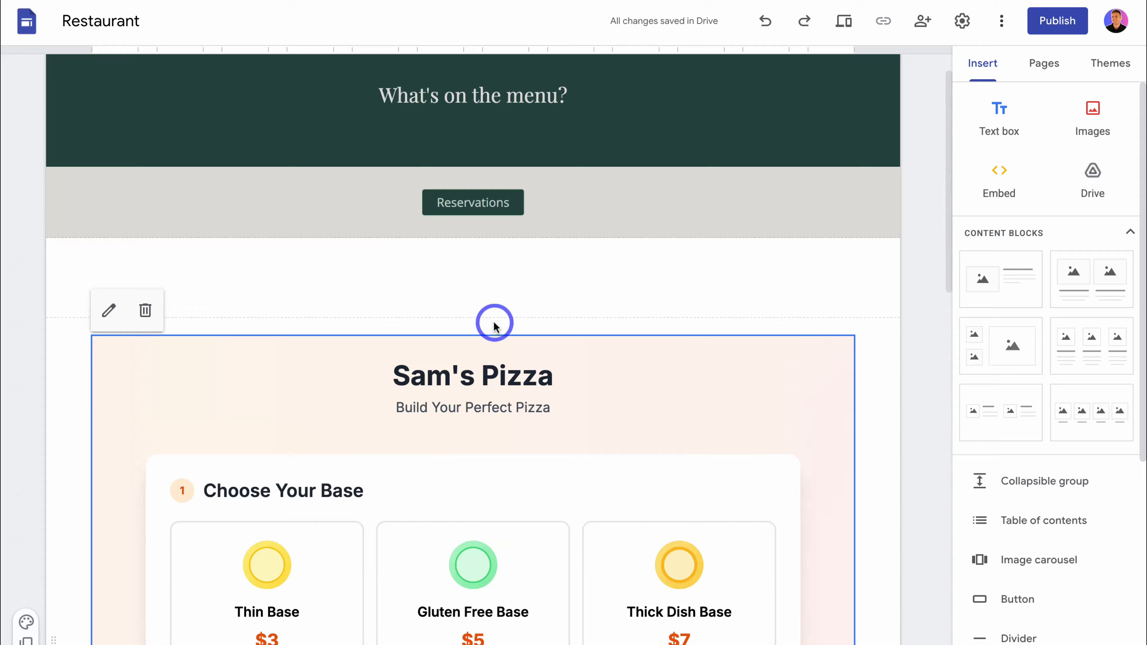
scroll(494, 320, down, 3)
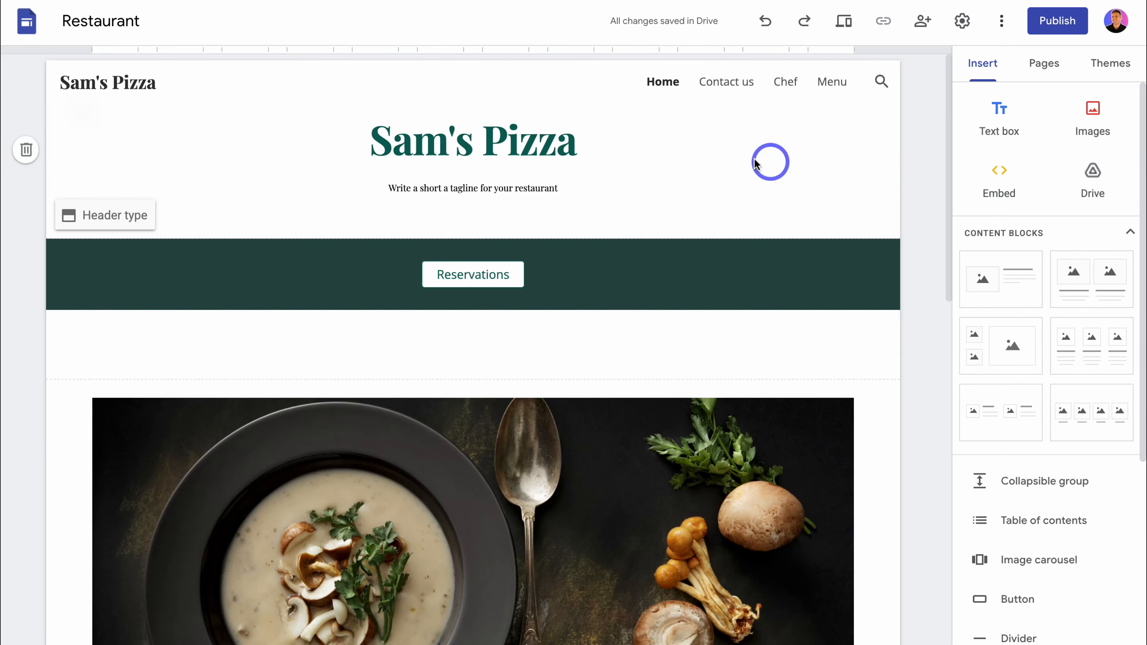
scroll(768, 180, down, 15)
scroll(776, 183, up, 15)
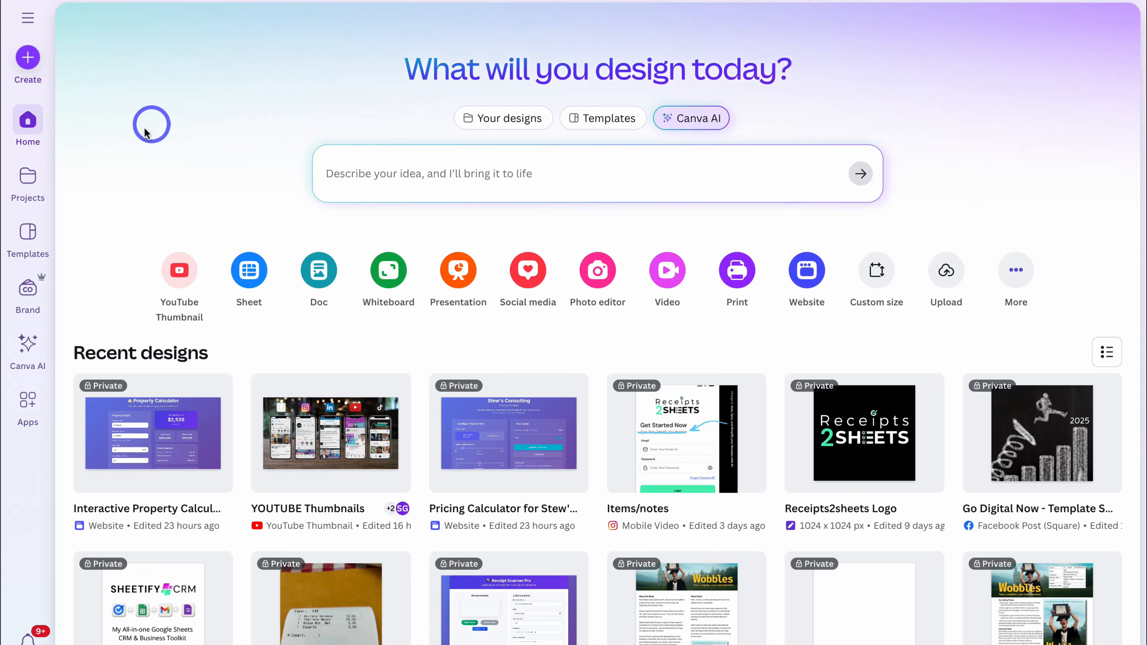
- In Canva AI, choose Code for me and load the example prompt for an interactive restaurant menu
click(28, 348)
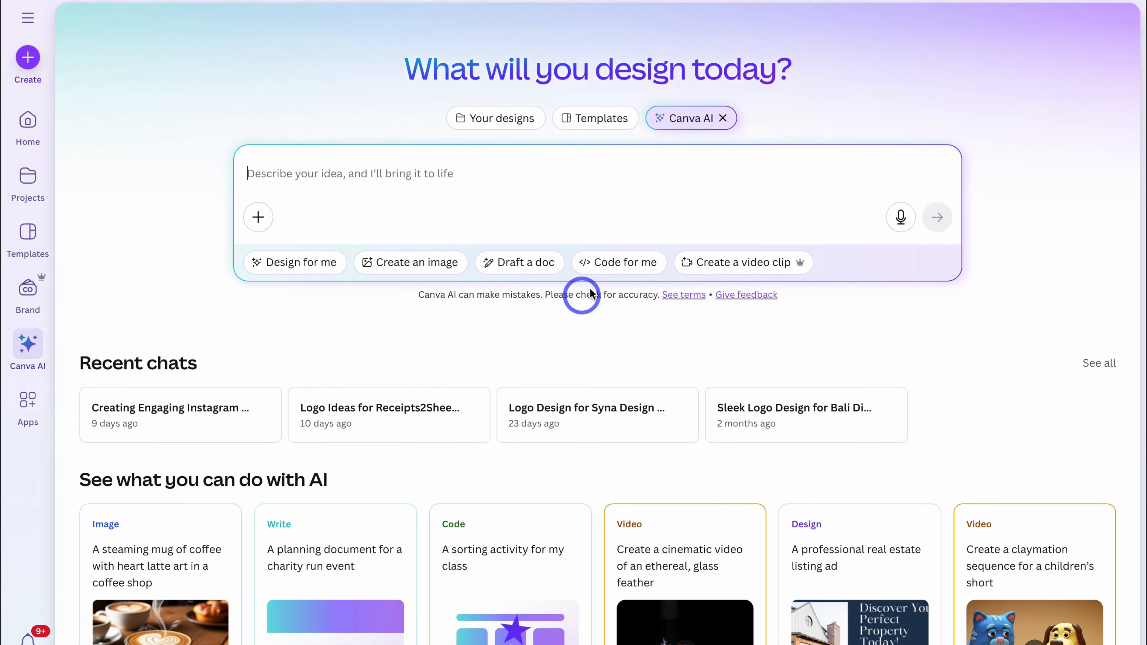
click(609, 261)
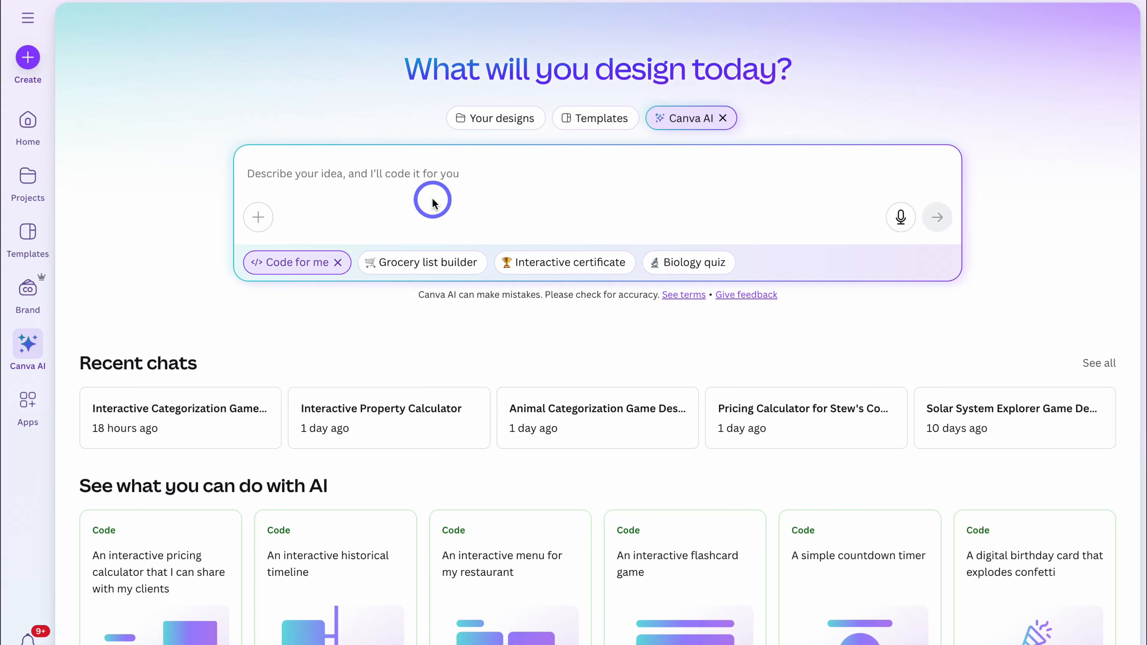
scroll(562, 195, down, 1)
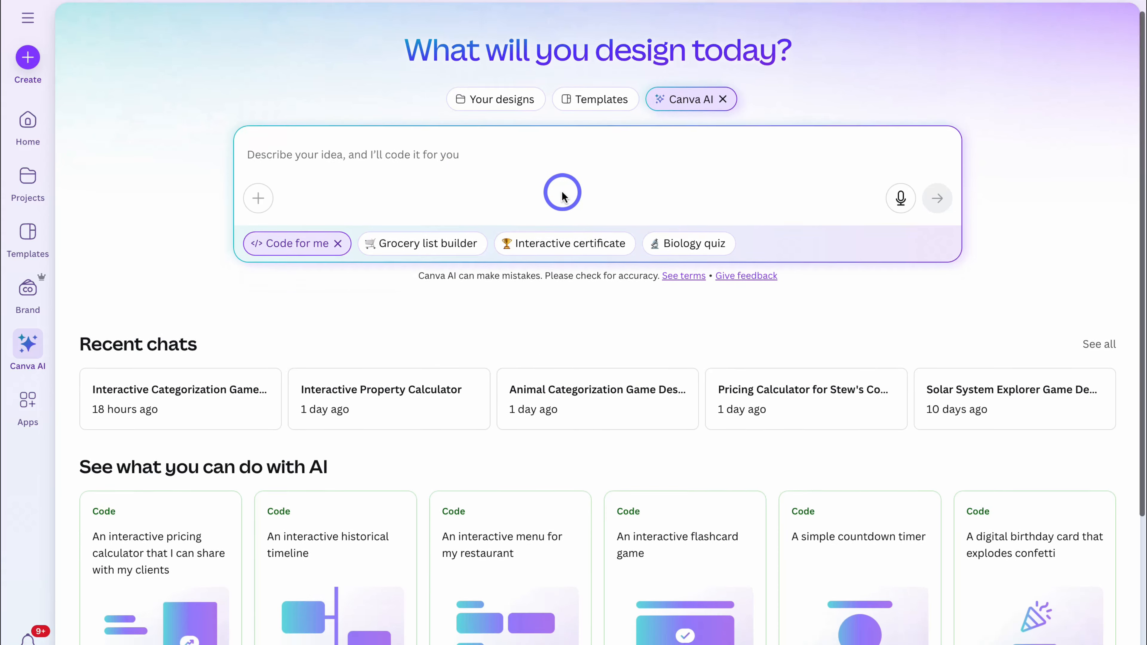
scroll(562, 195, down, 5)
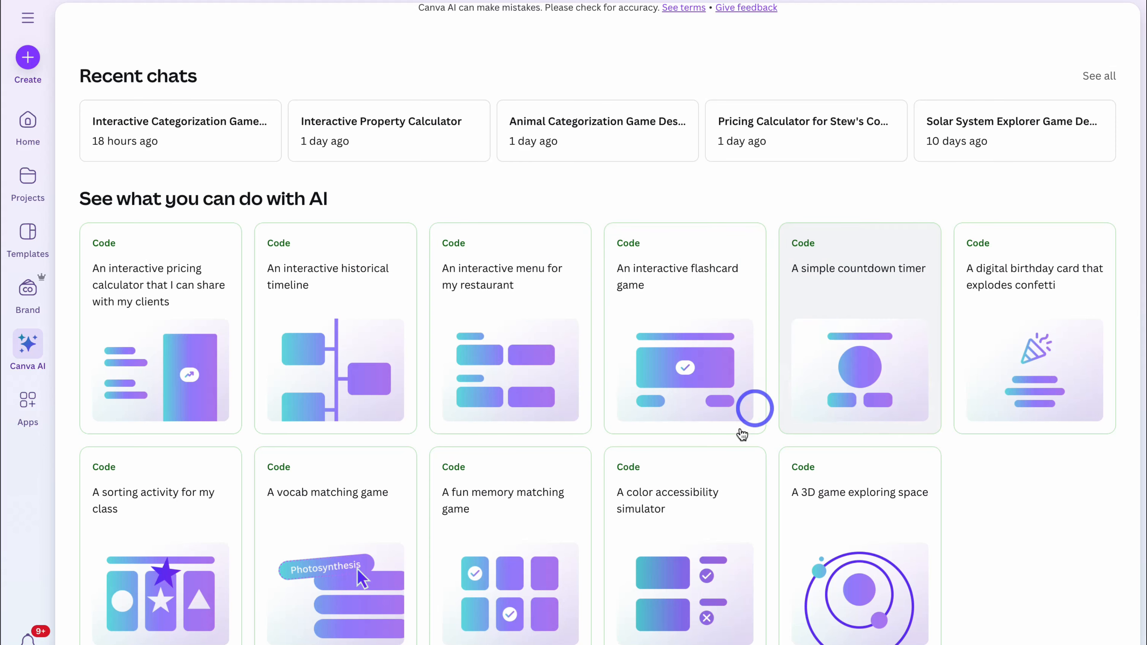
click(547, 300)
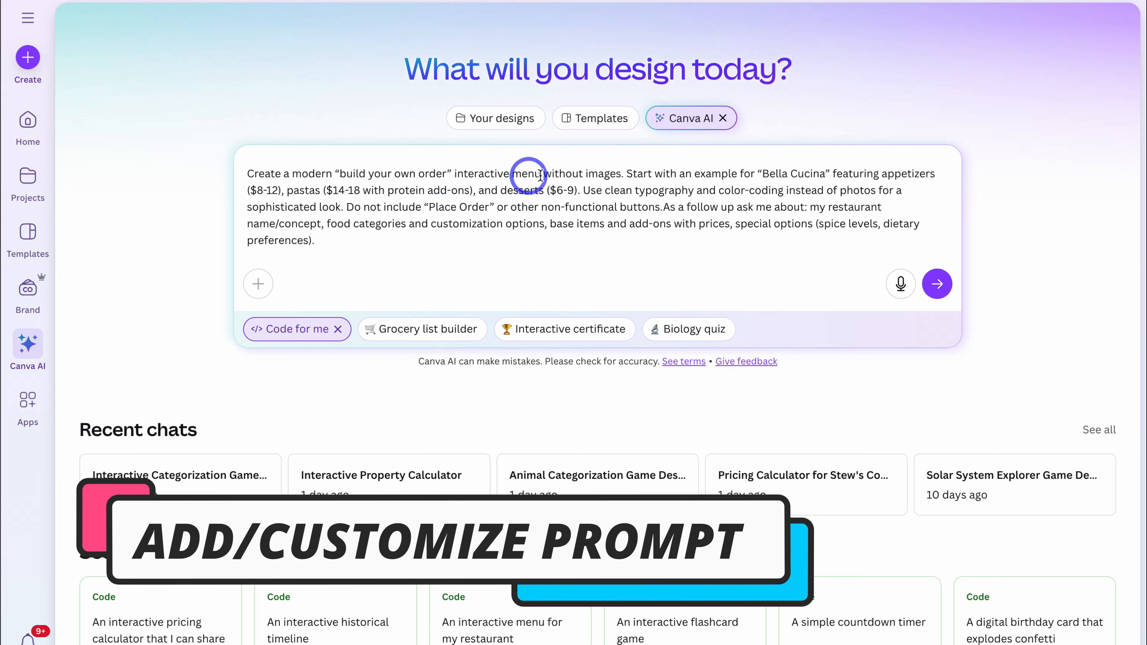
- Edit the prompt's first sentence to ask for an interactive pizza menu with images instead of without
click(586, 174)
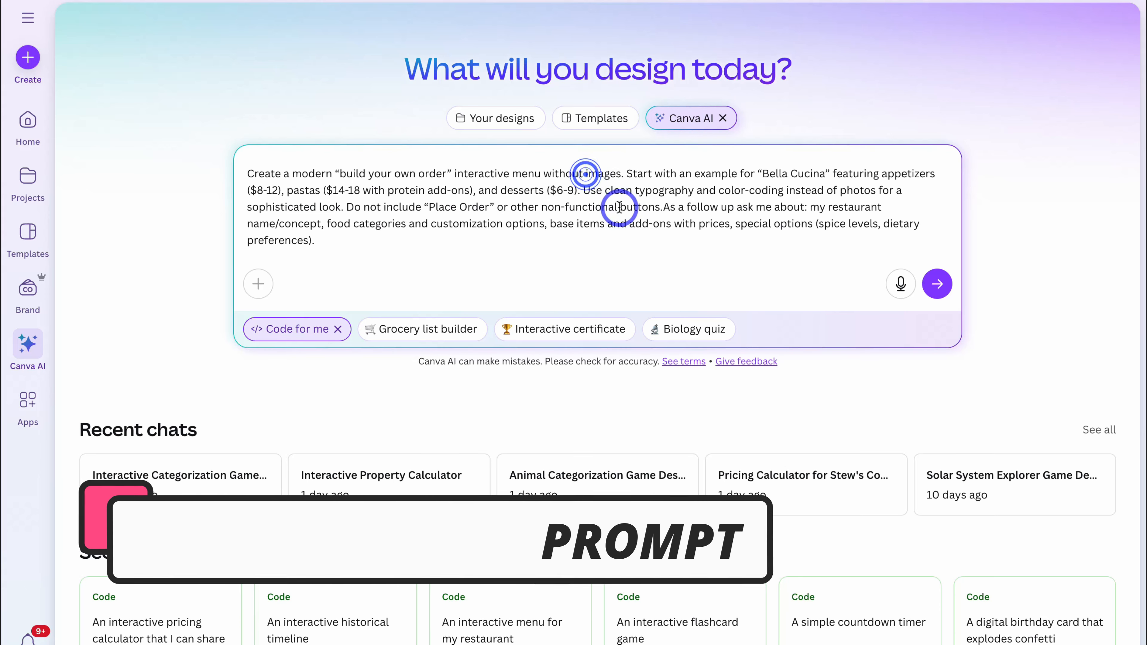
key(BackSpace)
key(BackSpace)
key(BackSpace)
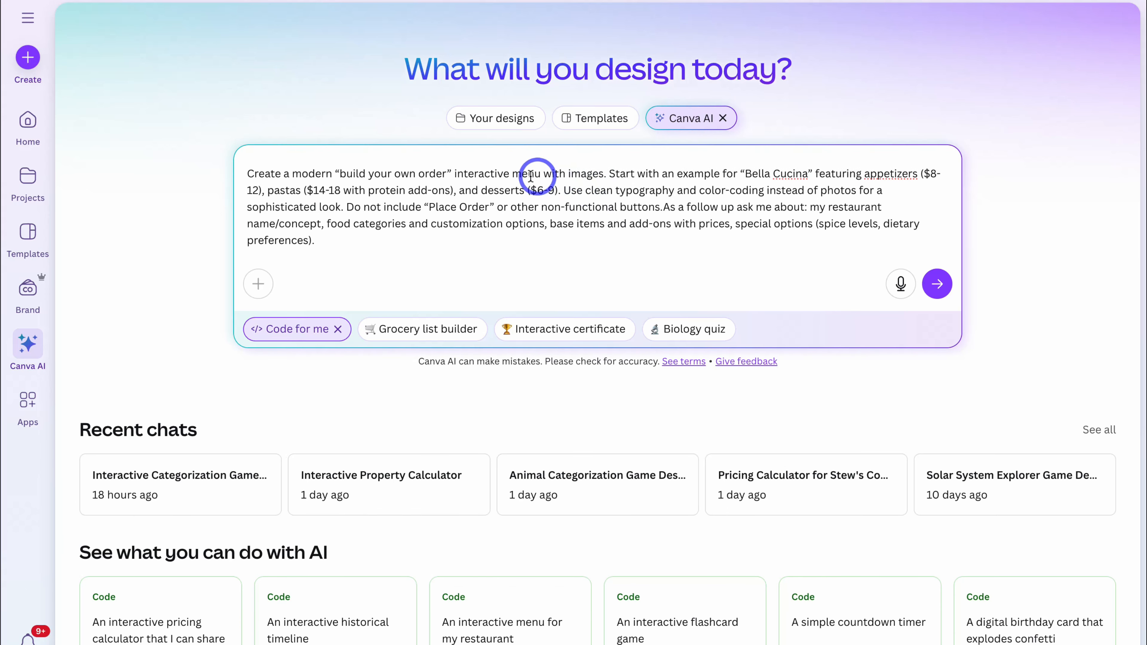
click(510, 175)
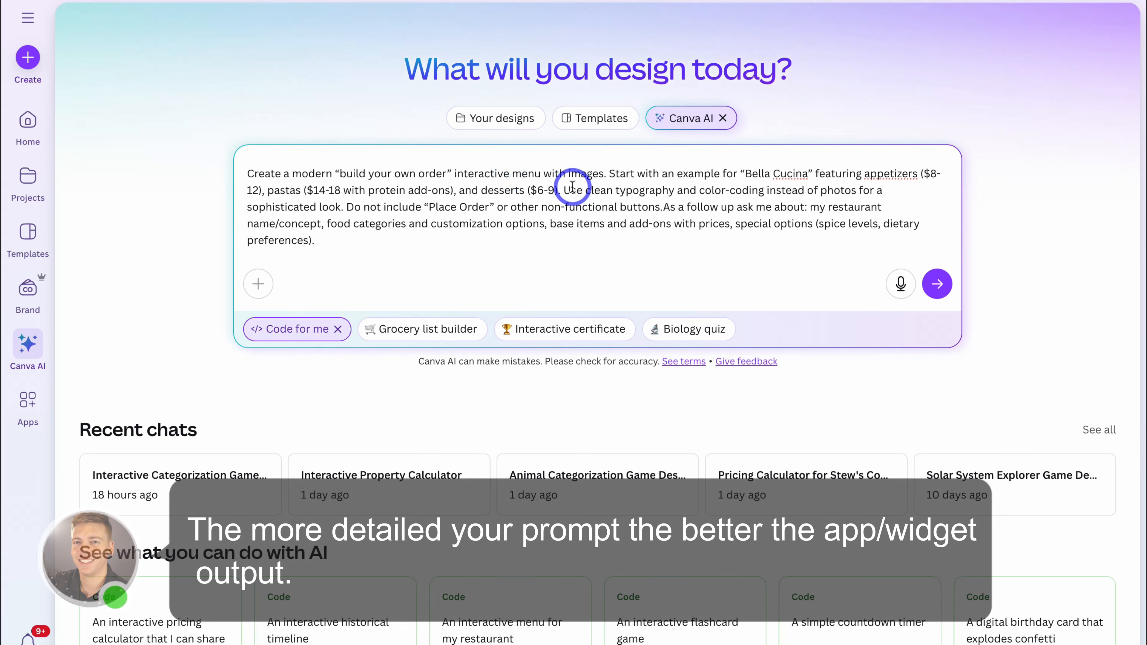
text(pizza)
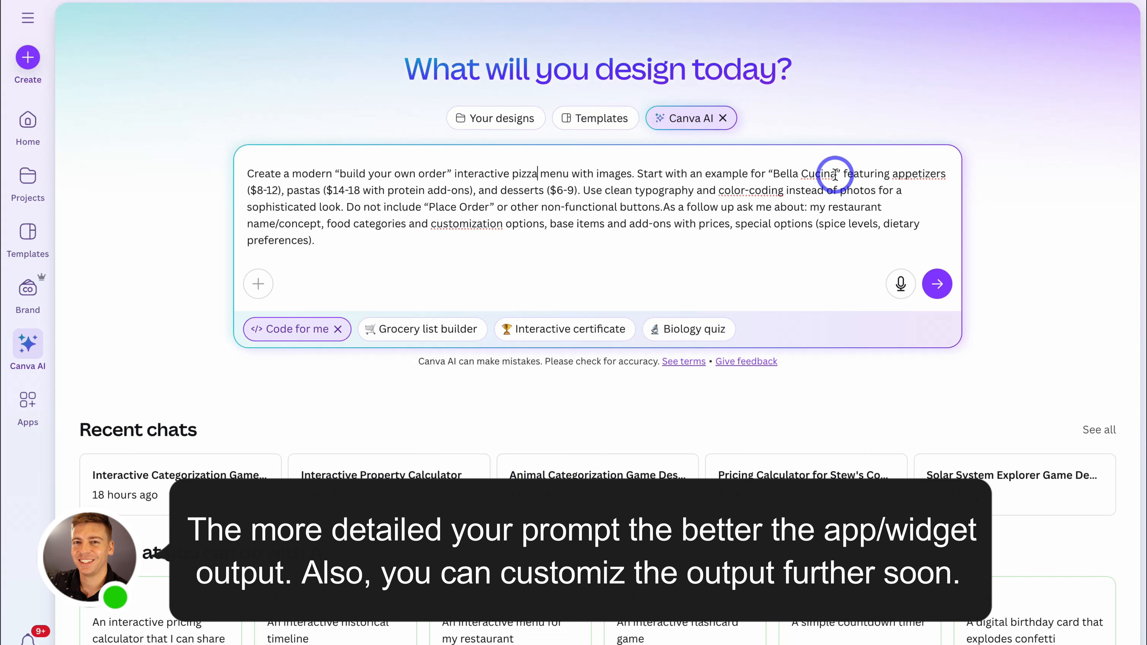
- Replace the example restaurant name with "Sam's Pizza" and "appetizers" with "three pizza base types" in the prompt
drag(836, 174, 781, 176)
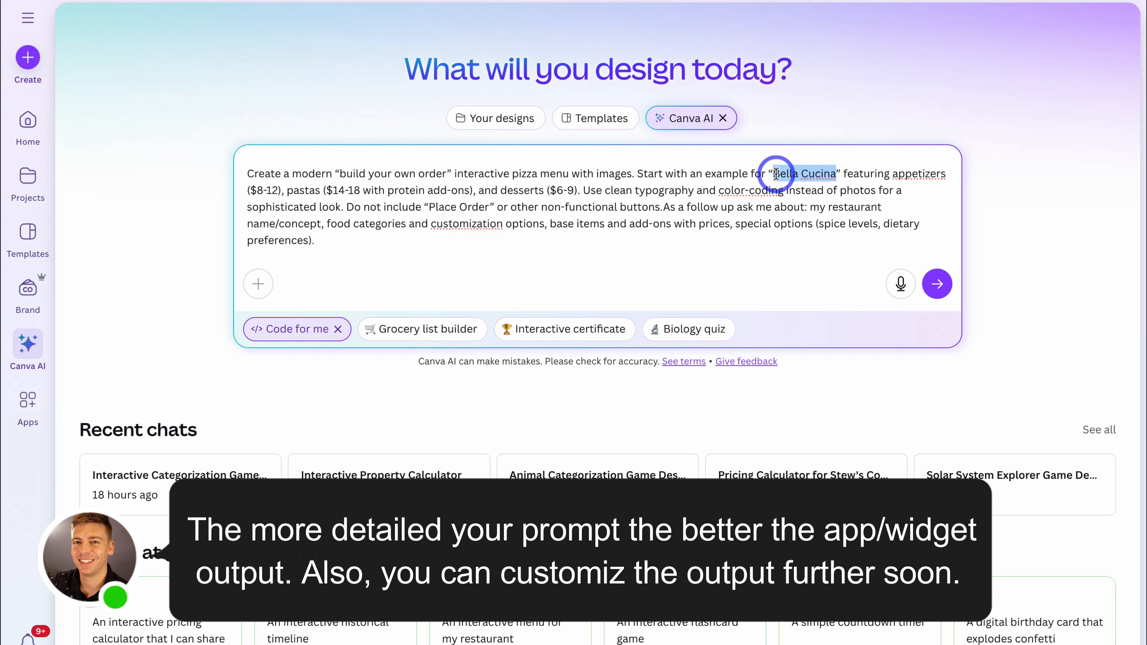
text(Sam's Pizza)
drag(941, 175, 890, 176)
text(three pizza base)
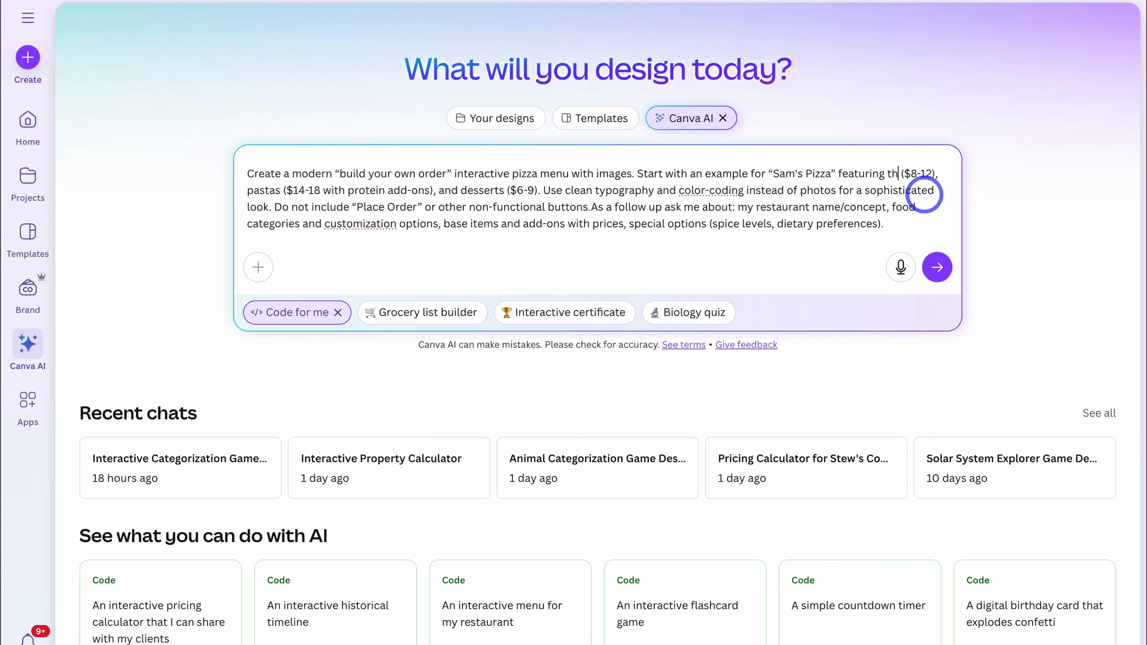
text( types)
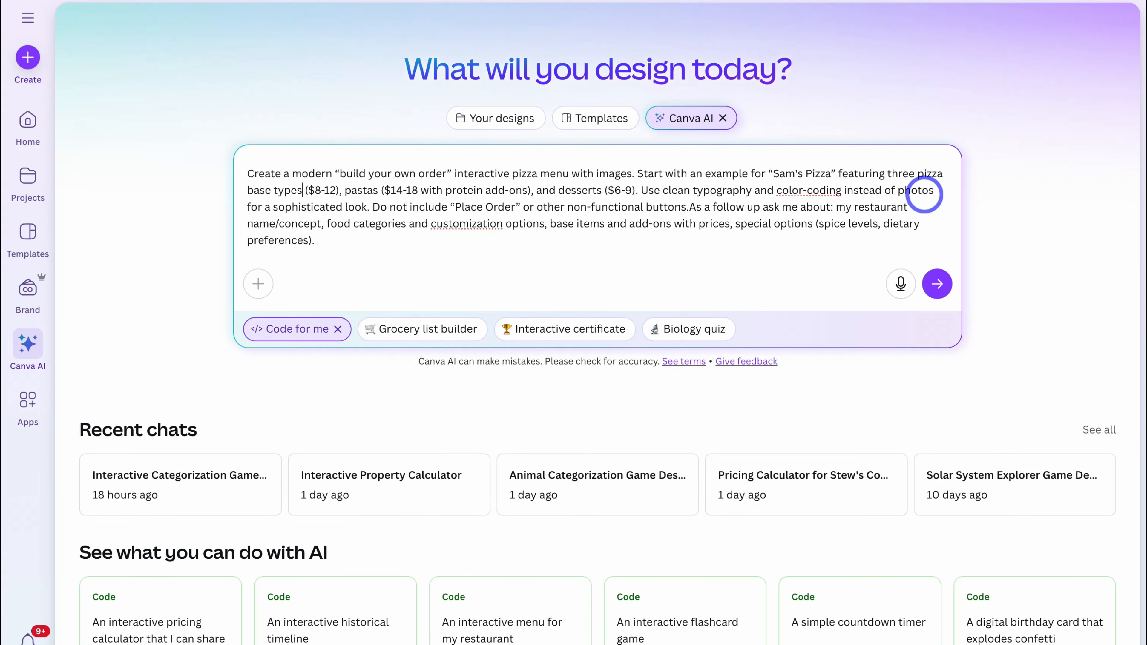
- Replace the prompt's remaining price list with Thin ($3), Gluten Free ($5) and Thick Dish ($7) bases plus 12 - 15 ingredients at $2 each, and submit it
drag(636, 191, 316, 188)
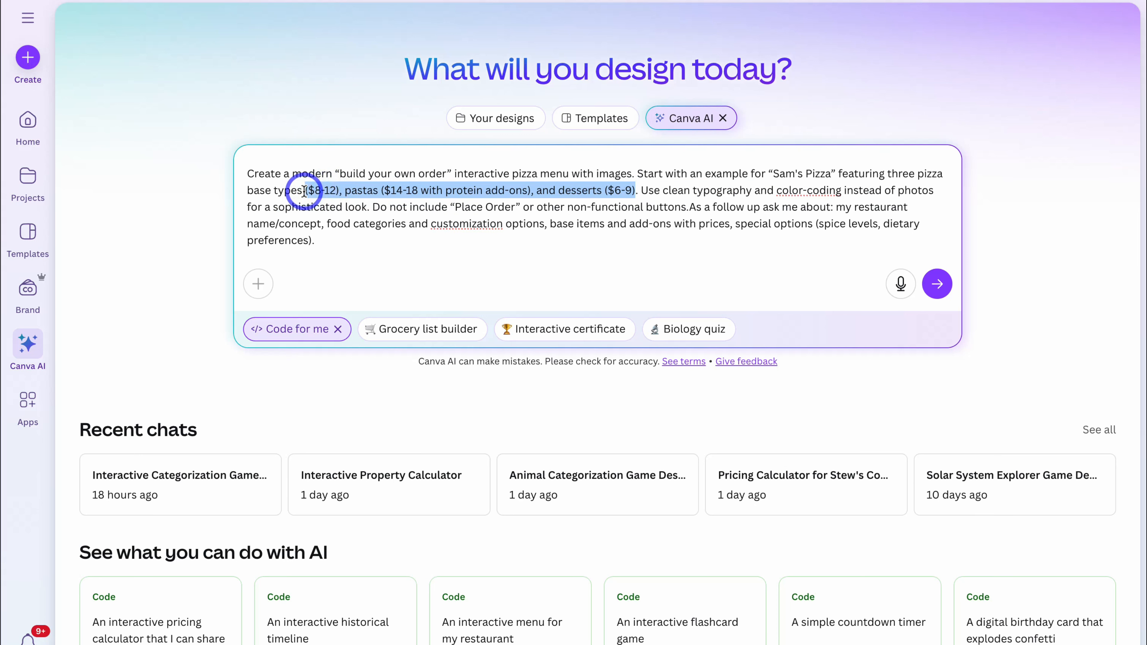
text(, Thin Base ($3), and Gluten Free Base ($5) and Thick Dish Base ($7). Then add an Add-on section for 12 - 15 common pizza ingredients that cost an additional $2 each)
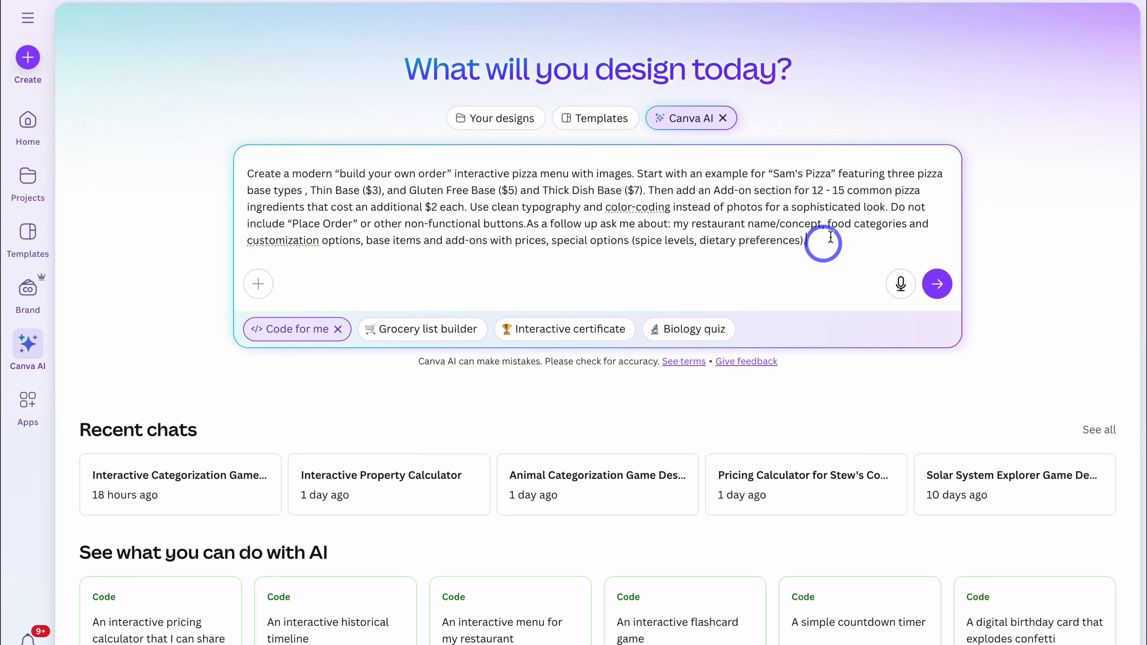
click(936, 292)
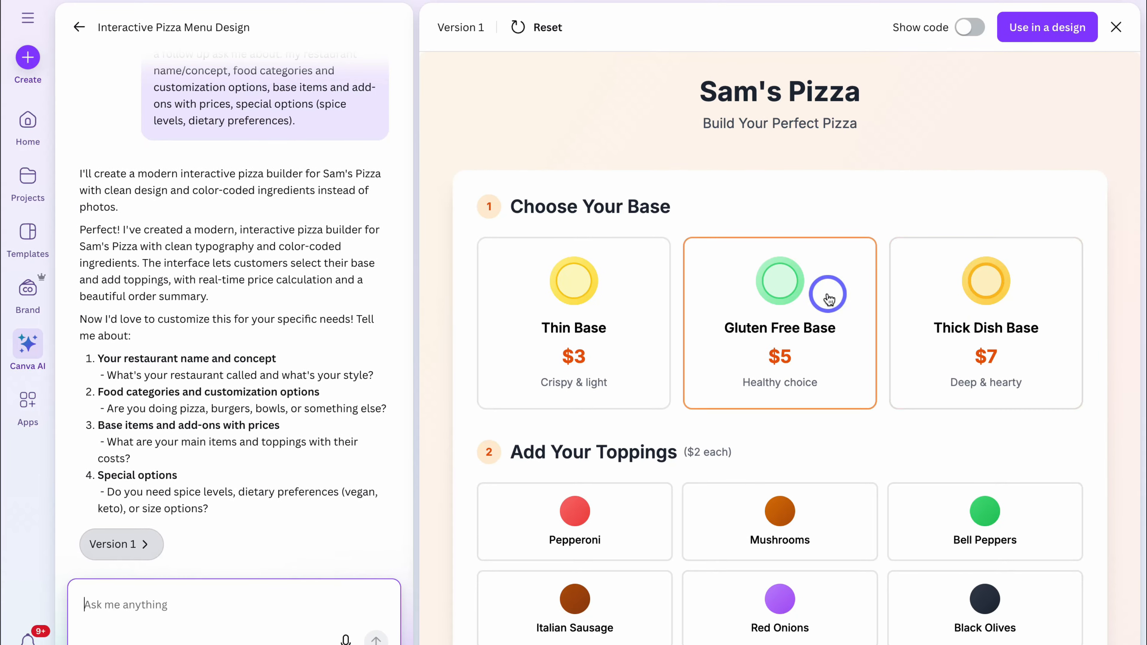
- Test the generated builder with a Gluten Free Base, Red Onions, Italian Sausage, Fresh Basil and Extra Mozzarella, and check the Your Pizza summary
scroll(828, 294, down, 3)
scroll(828, 295, up, 3)
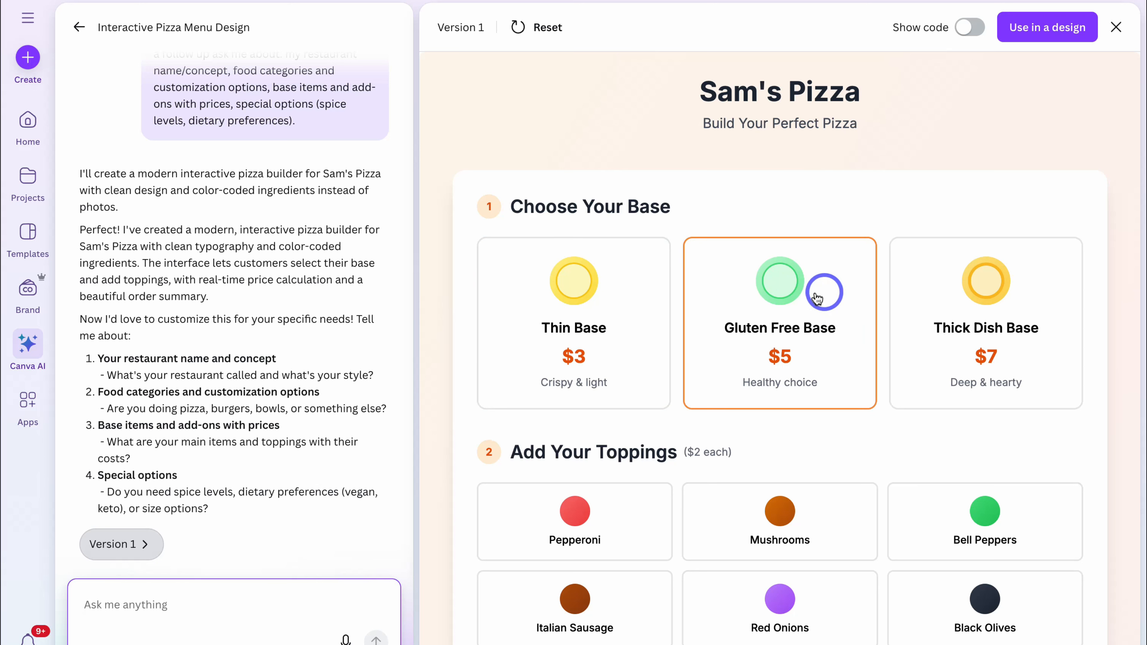
click(829, 299)
scroll(827, 294, down, 8)
scroll(820, 290, up, 1)
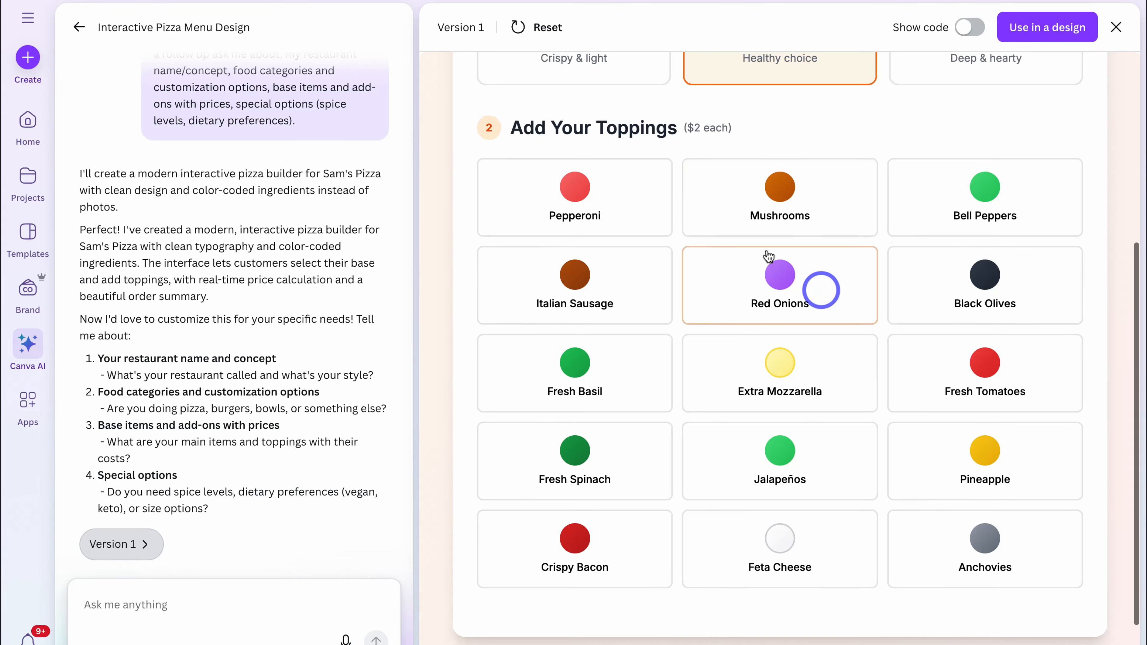
click(704, 284)
click(632, 284)
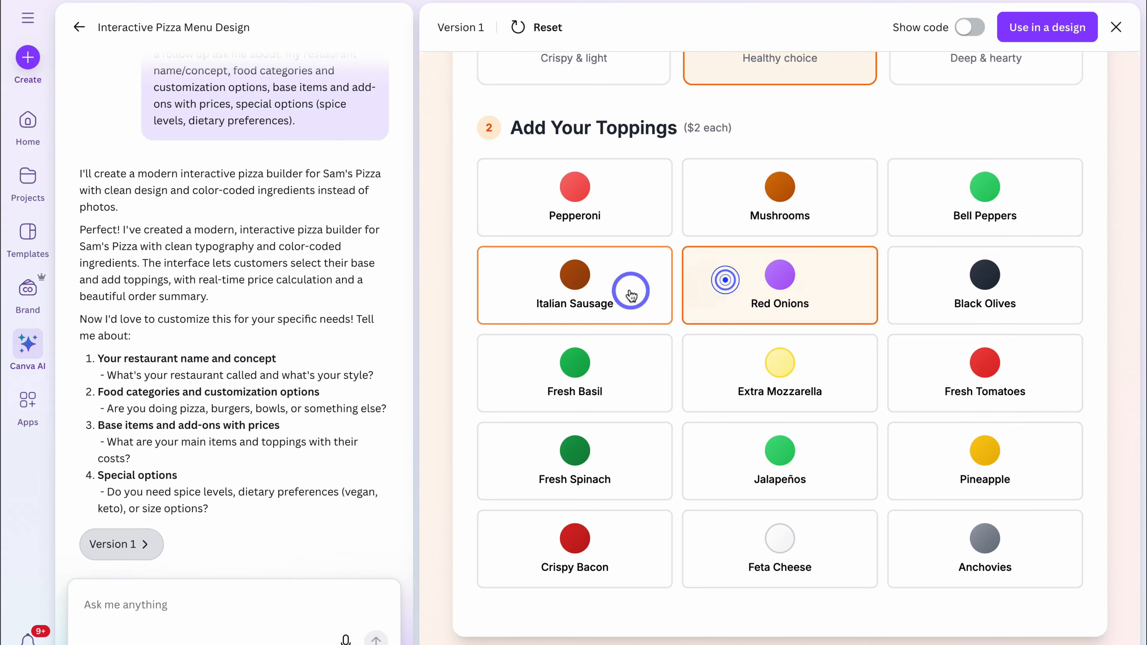
click(655, 371)
click(727, 379)
scroll(728, 380, down, 5)
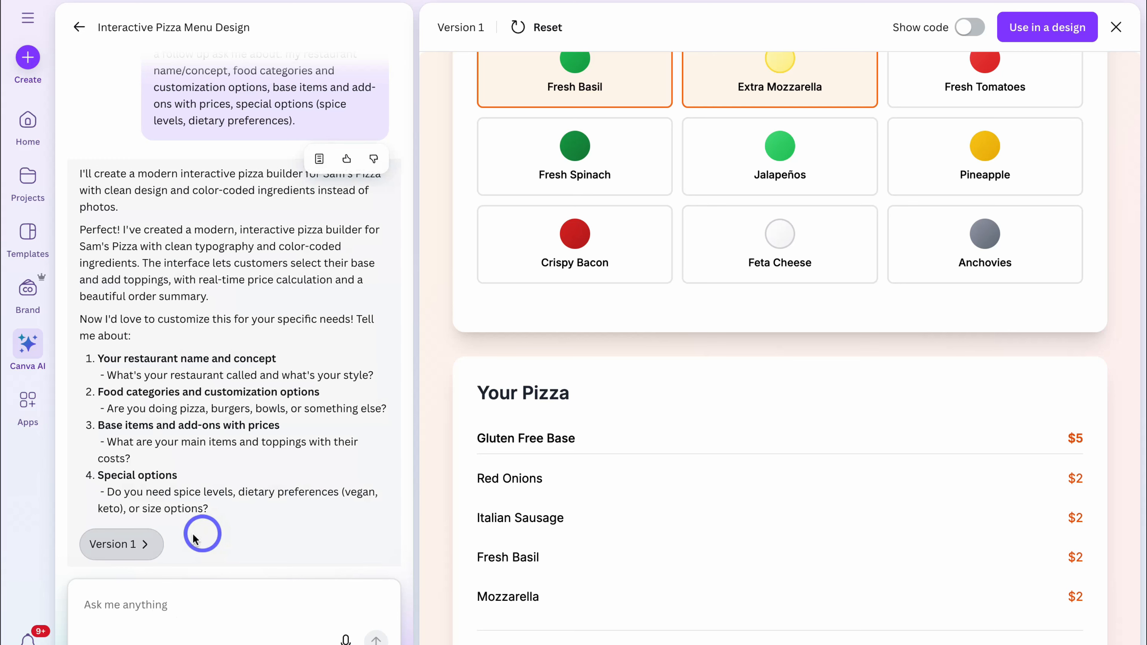
- Ask the AI to replace the colour associated to each add-on ingredient with images of each ingredient
click(161, 605)
text(Please replace the colour associated to each add-on ingredient with images of each ingredient.)
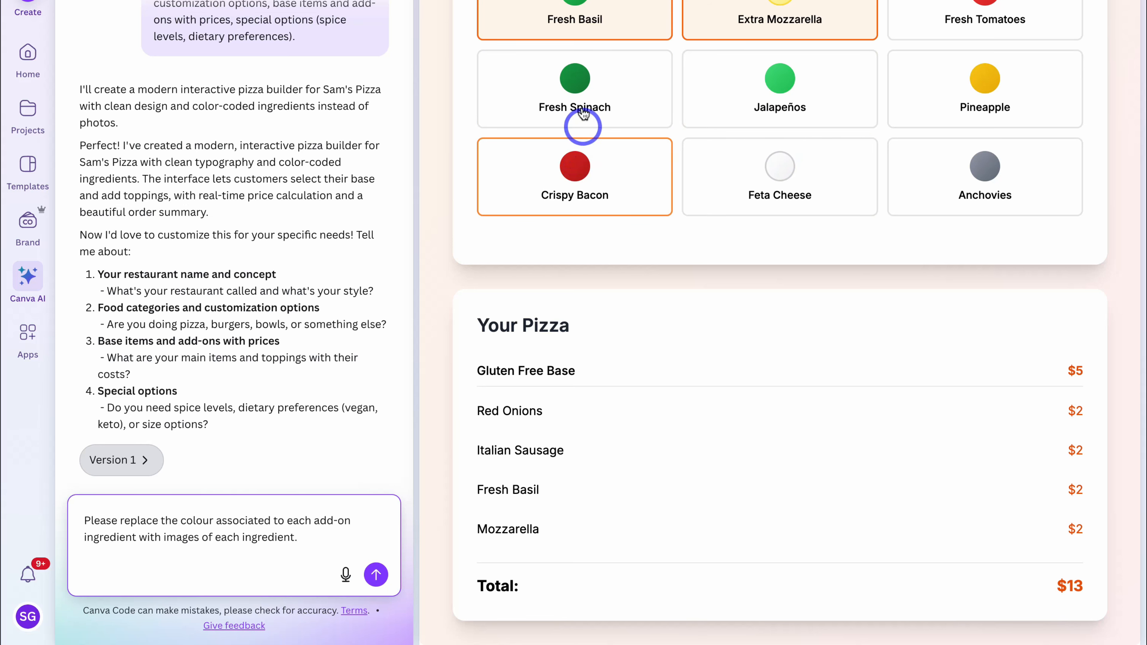
click(378, 573)
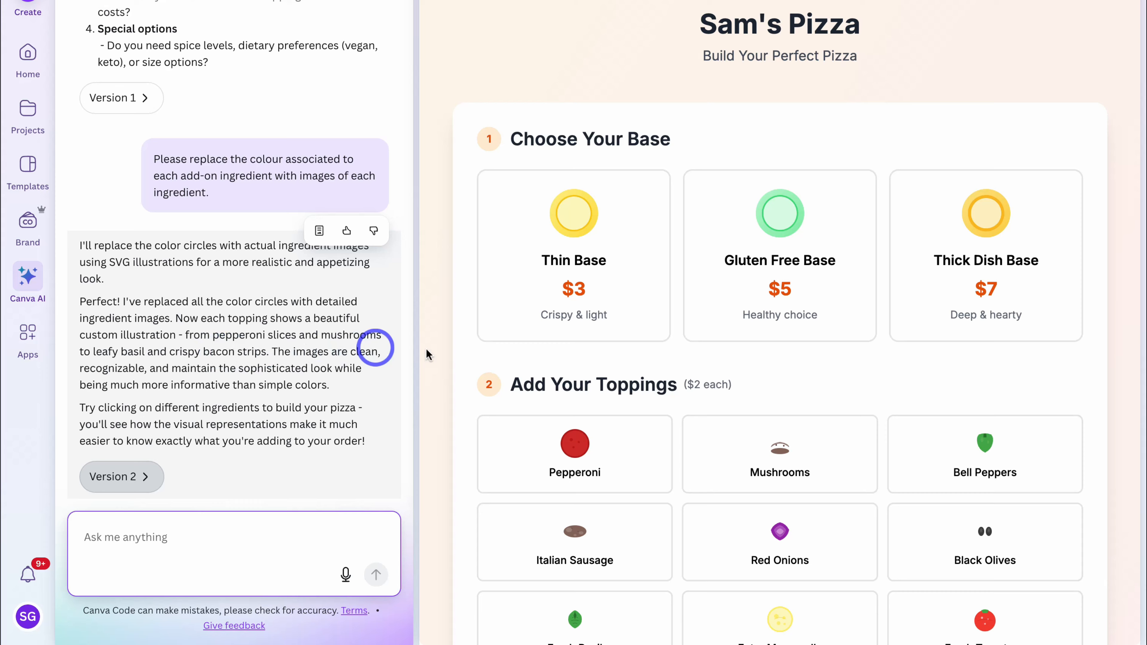
- Review the Version 2 topping illustrations, display the builder's code and copy it
scroll(661, 366, down, 4)
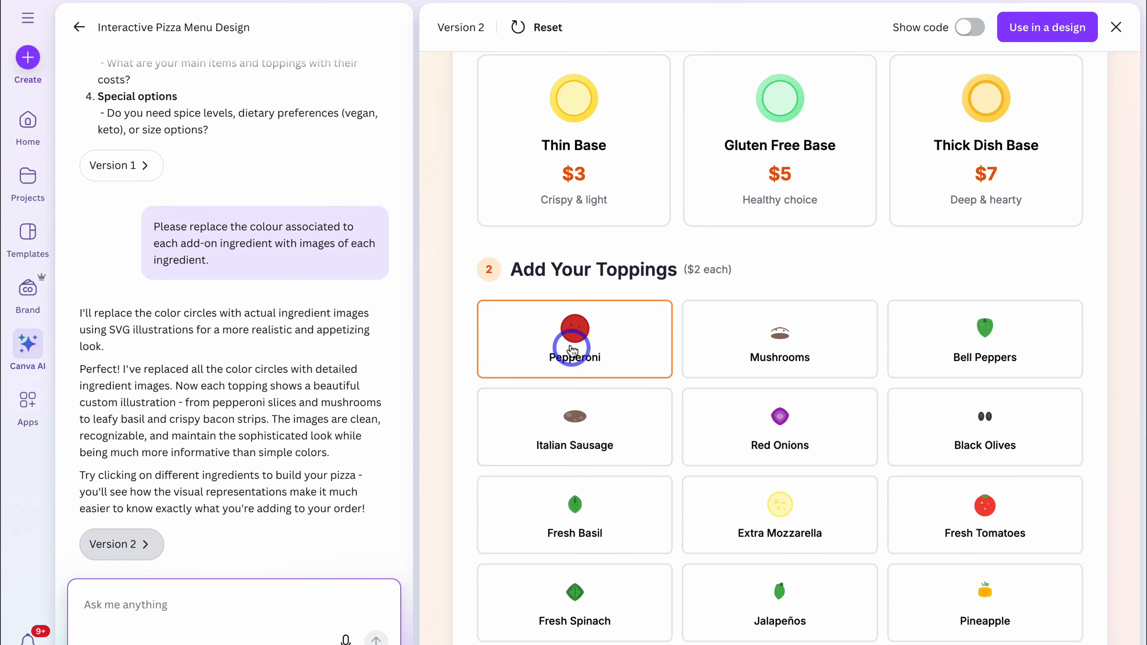
scroll(774, 366, down, 4)
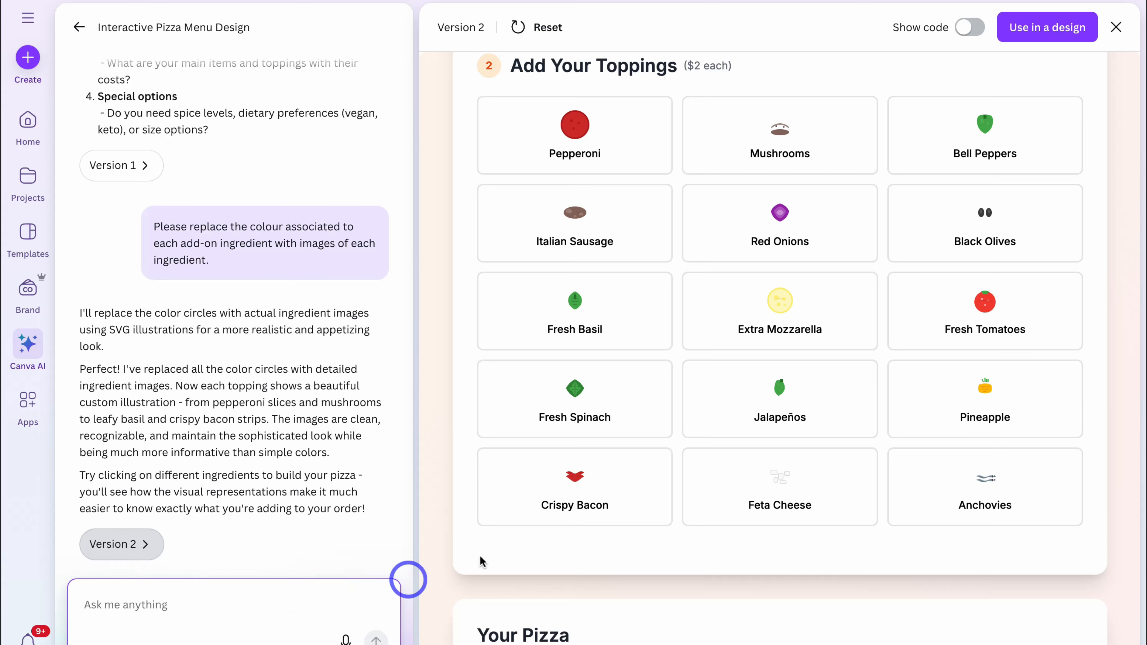
scroll(793, 354, up, 8)
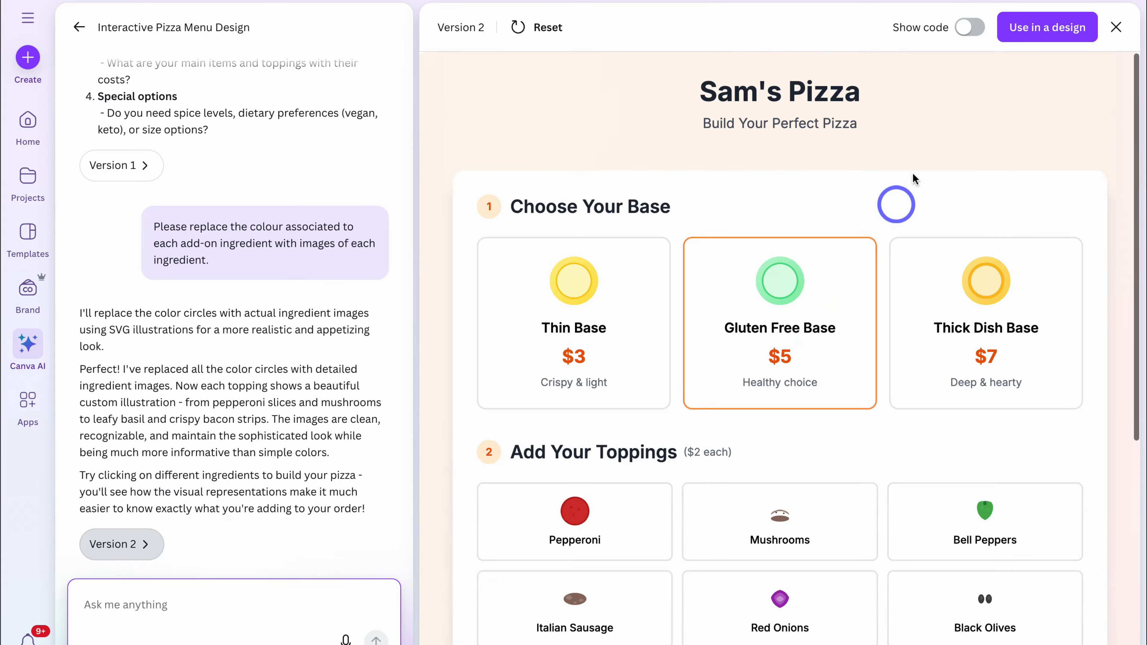
click(970, 29)
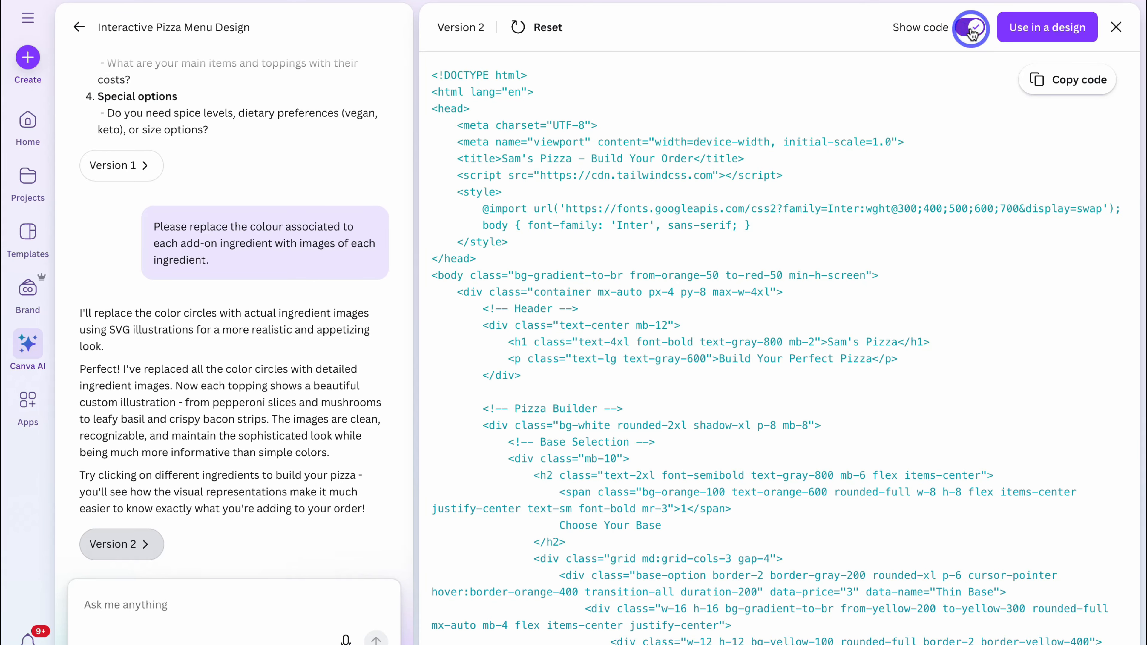
click(1079, 82)
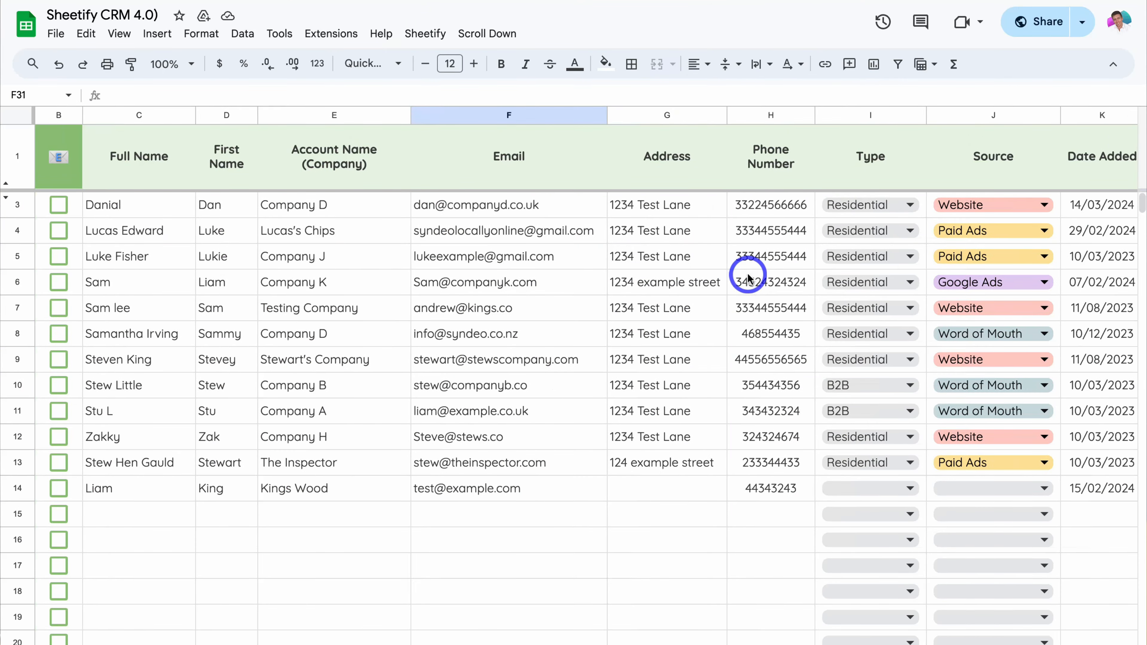
- Switch to the Sheetify CRM spreadsheet, look over its lead columns and send the Installation 3 row to Google Tasks as a Client Task
scroll(745, 276, right, 5)
scroll(747, 276, right, 3)
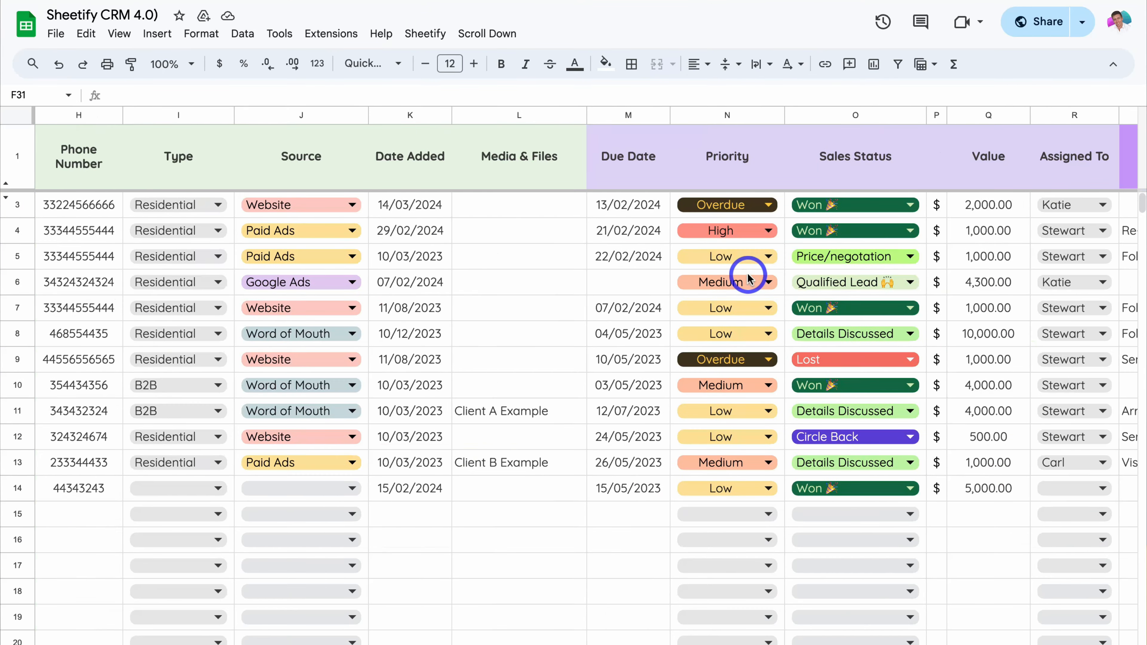
click(423, 33)
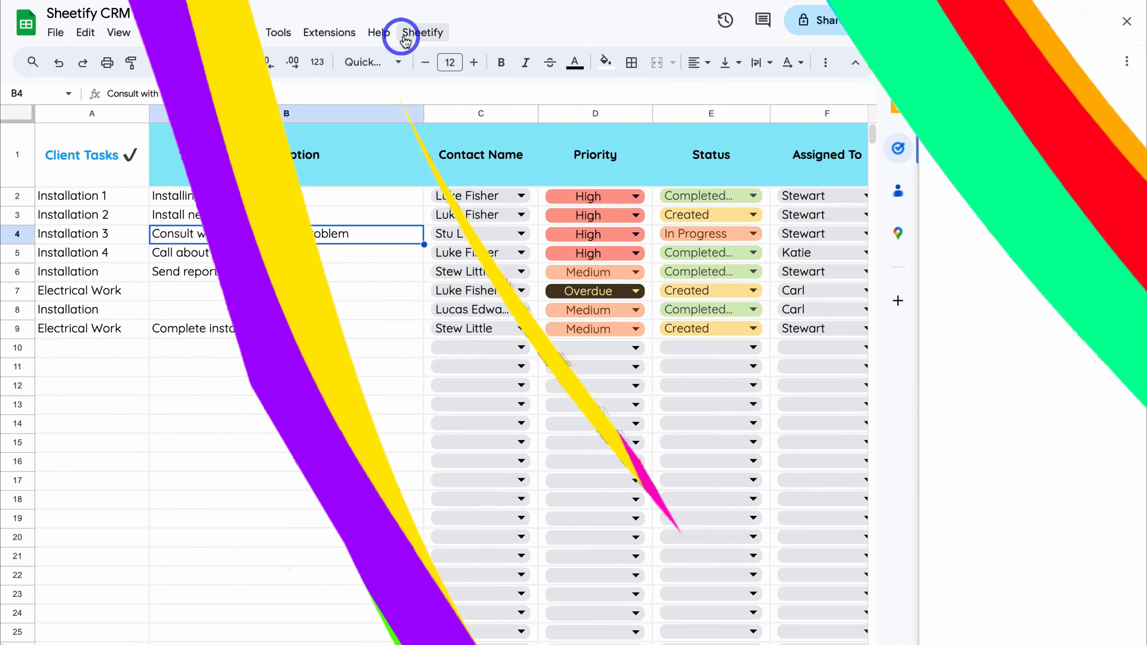
mouse_move(448, 58)
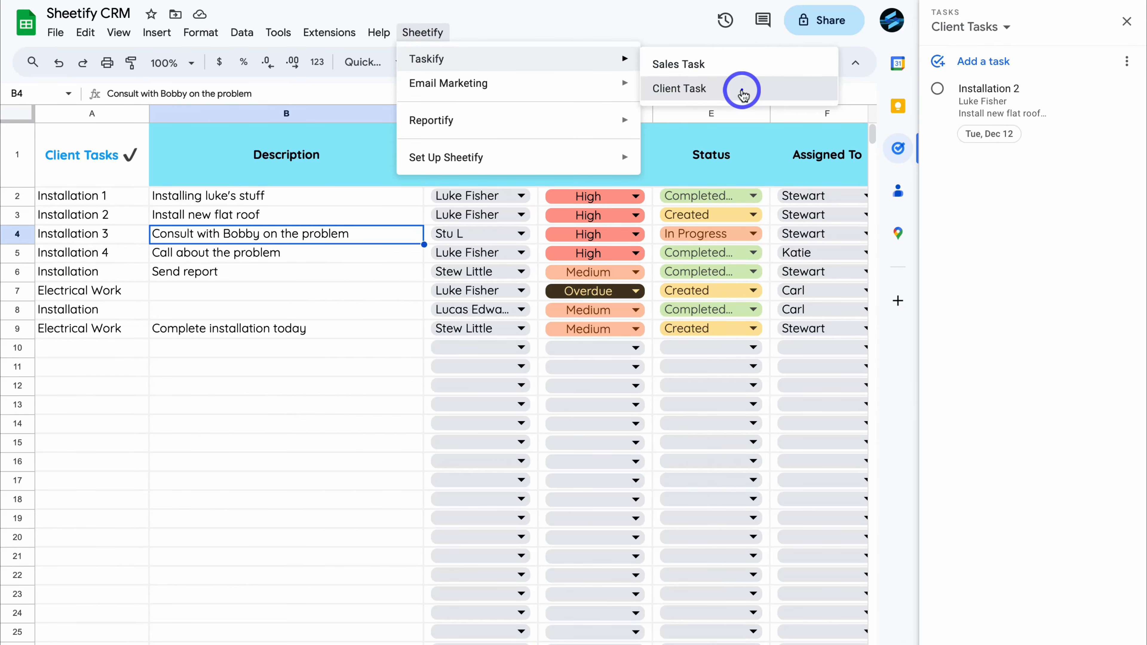
click(743, 92)
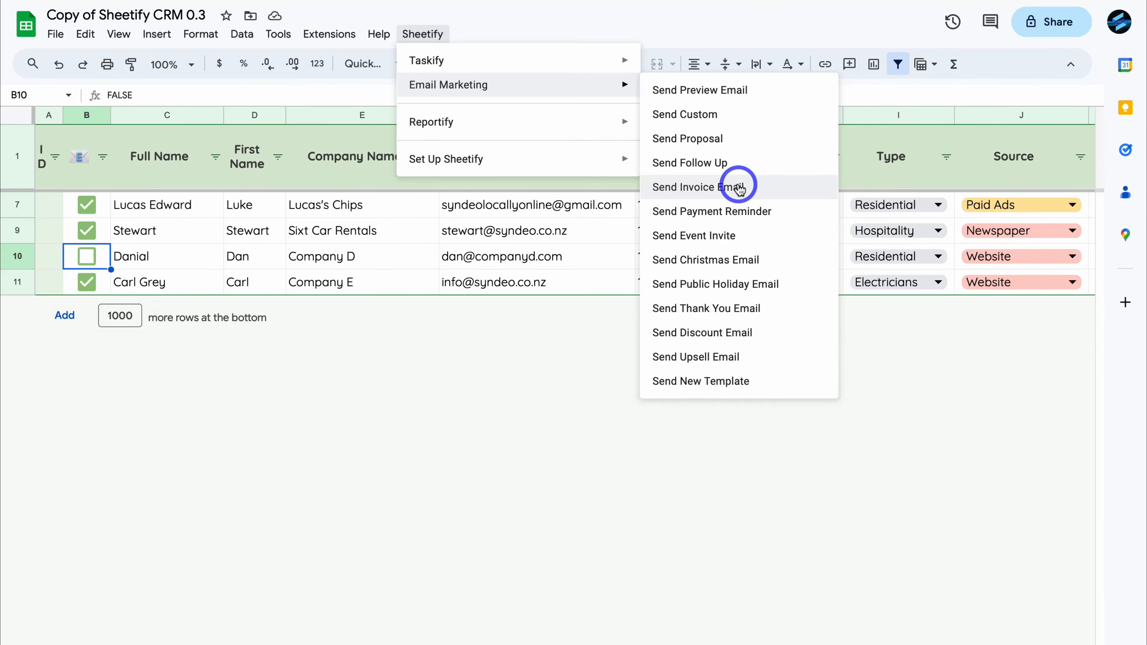
click(798, 212)
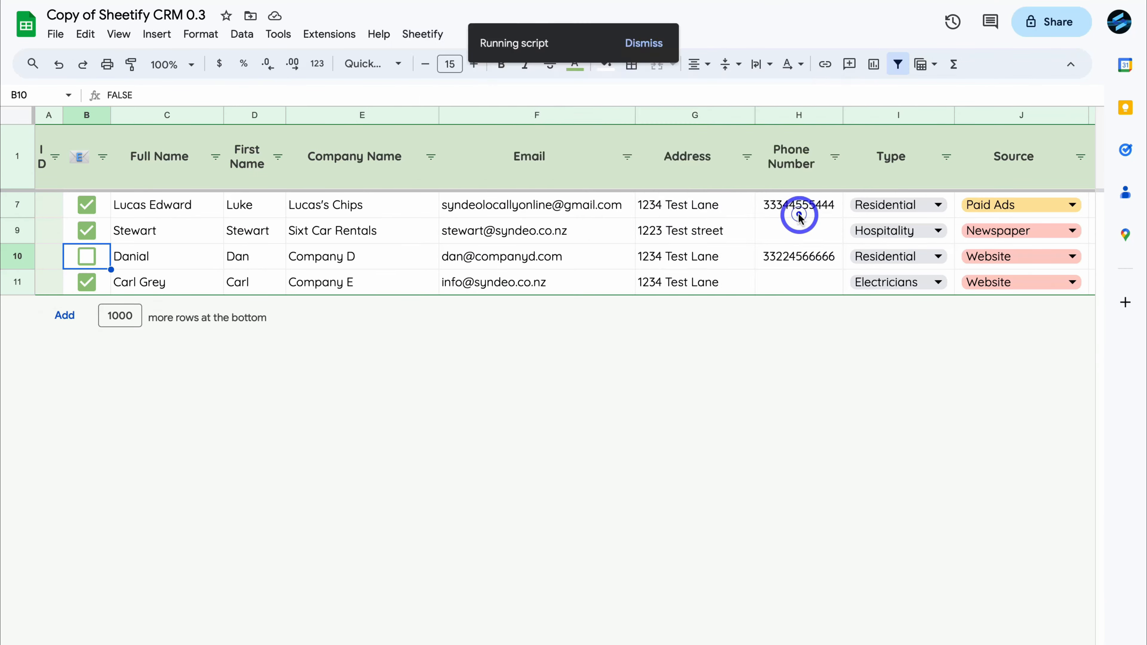
click(682, 392)
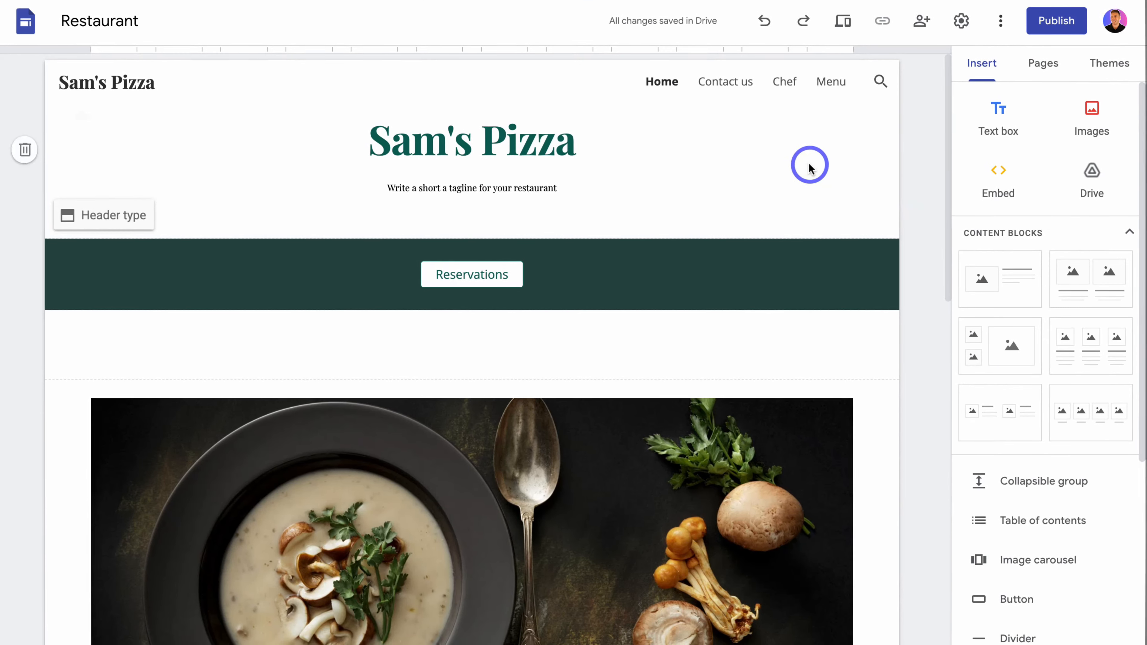
- Switch to the Restaurant site in Google Sites, go to its Menu page and delete the Starter, Main course and Dessert sections
click(524, 145)
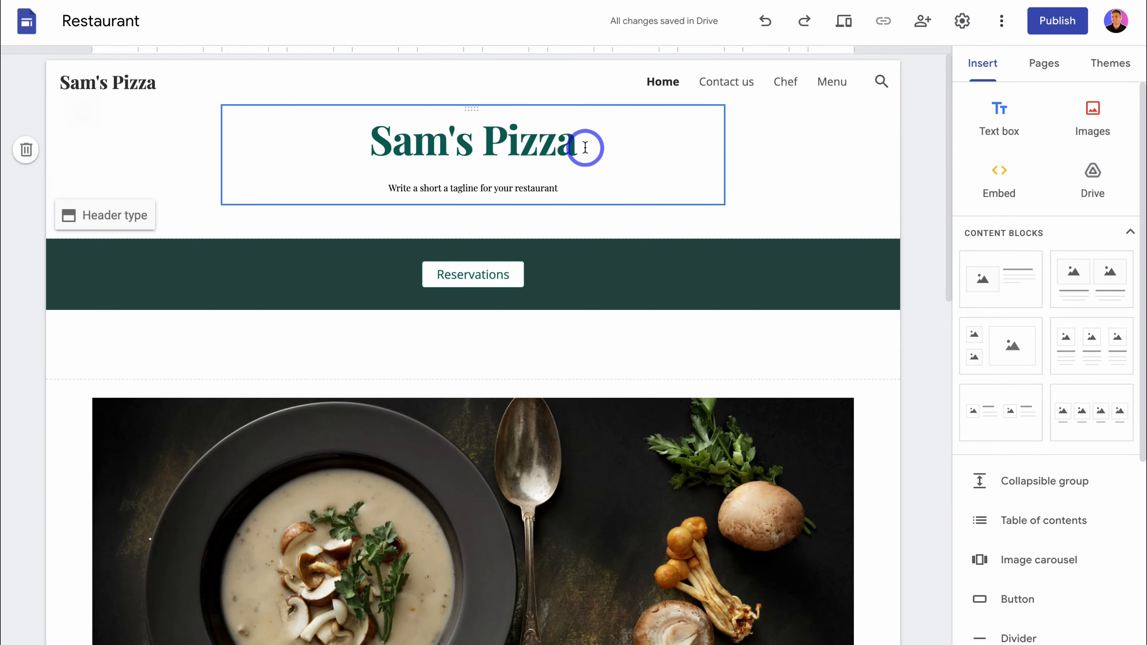
click(831, 83)
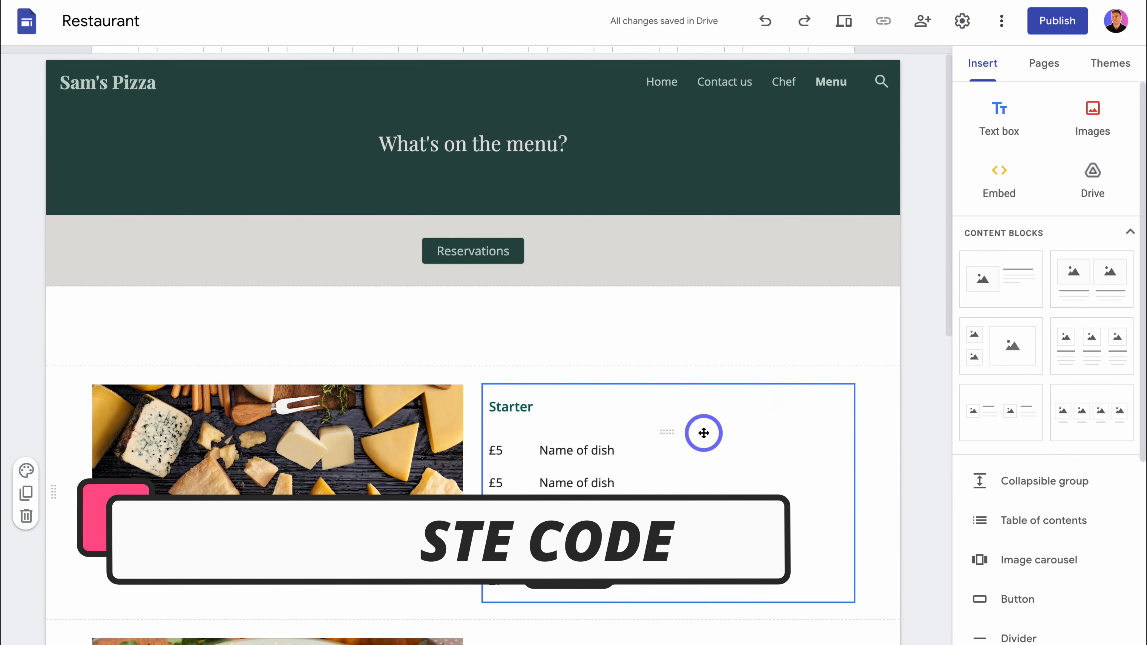
scroll(641, 486, down, 8)
scroll(650, 475, up, 3)
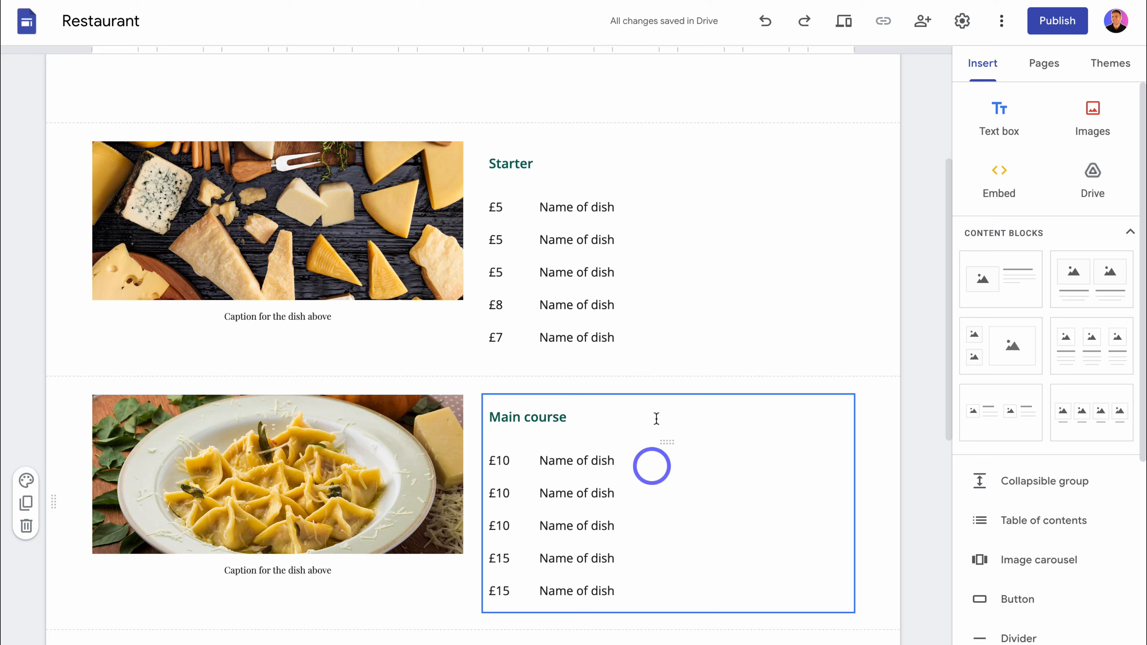
click(26, 274)
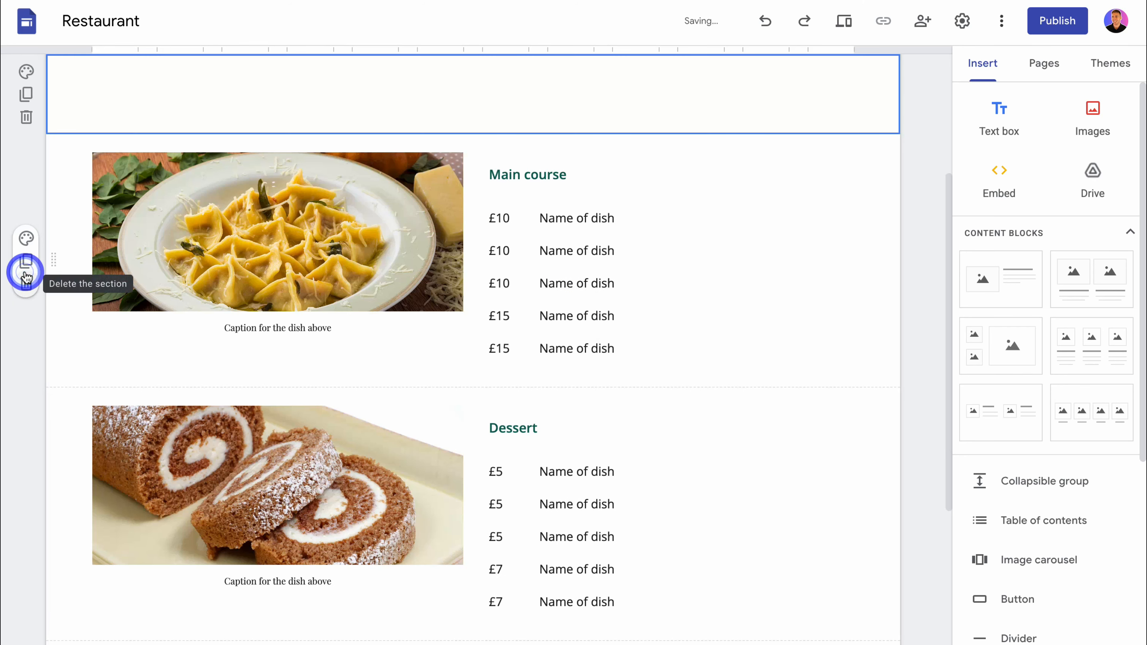
click(23, 282)
click(23, 282)
click(210, 282)
- Embed the copied Sam's Pizza builder code in the Menu page, below the Reservations section
click(574, 315)
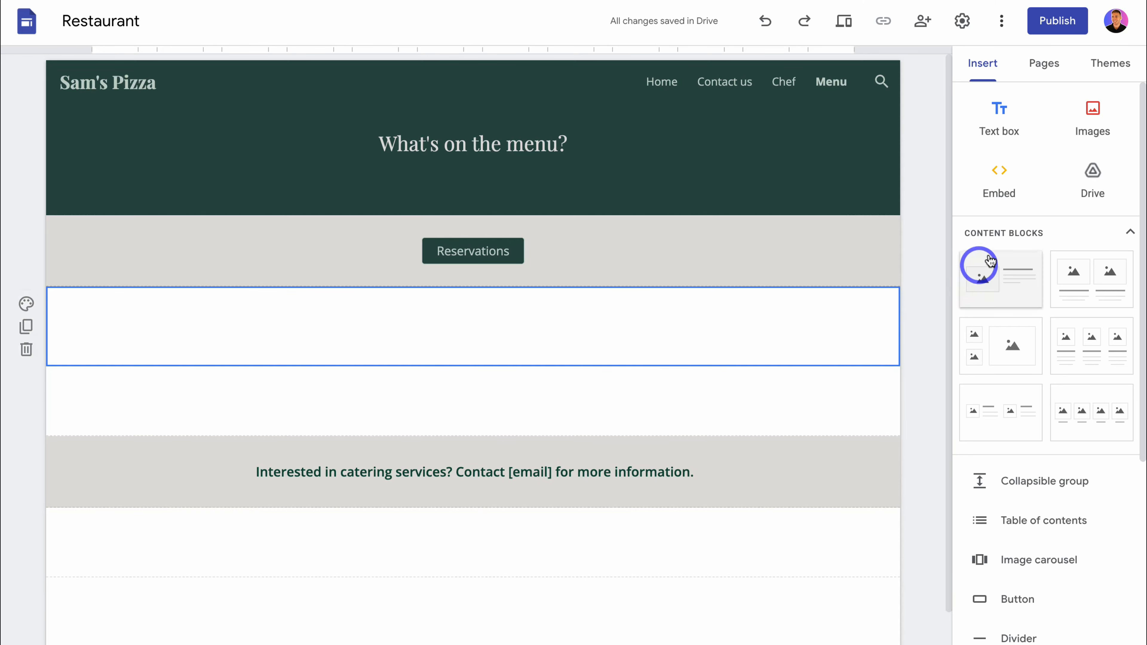
click(1000, 192)
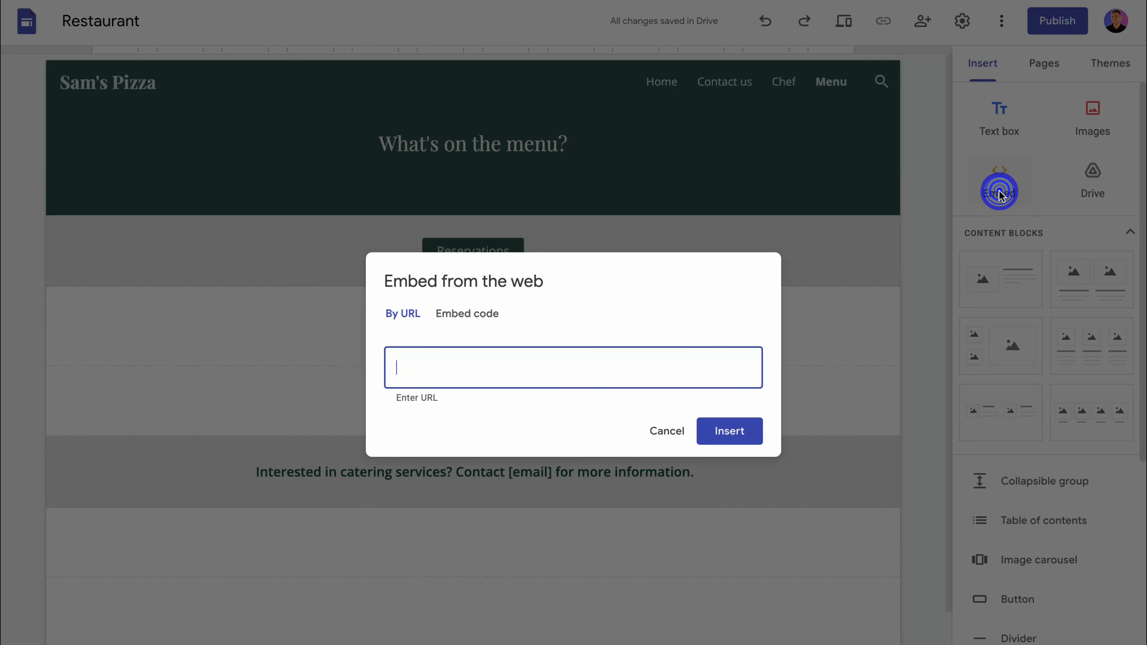
click(465, 328)
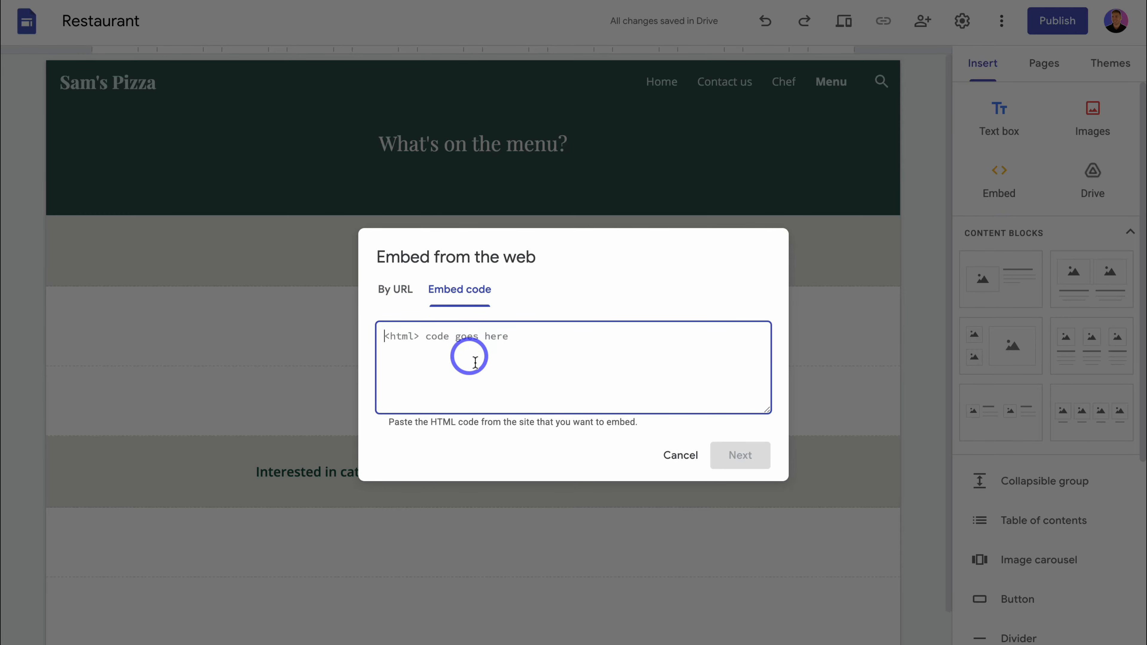
key(ctrl+v)
click(739, 456)
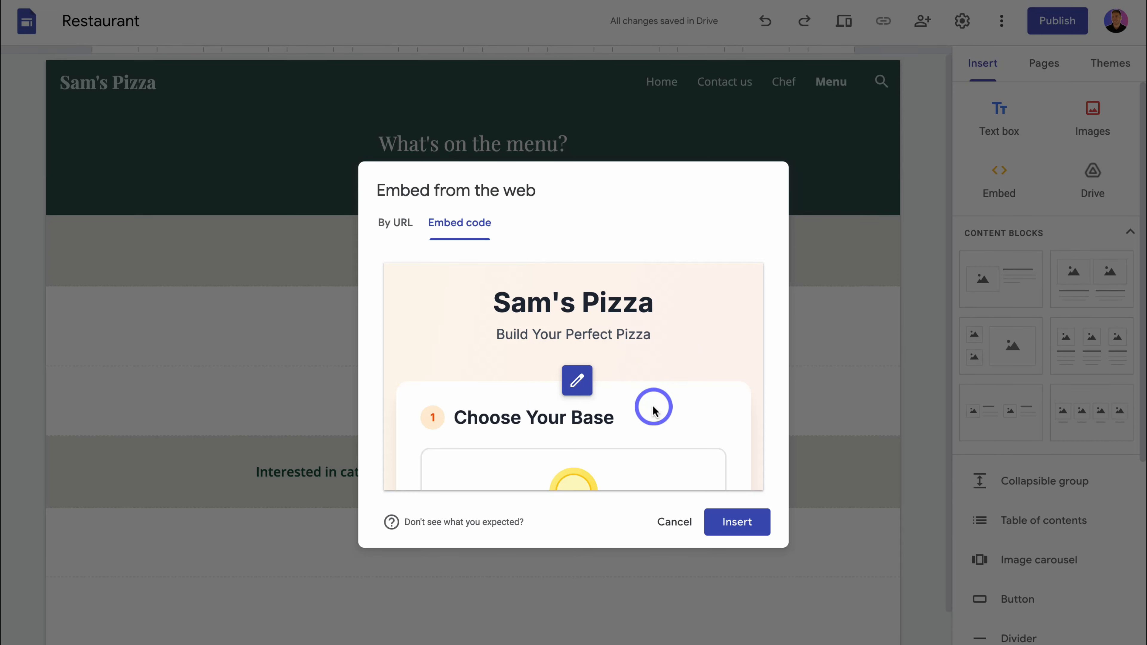
click(738, 525)
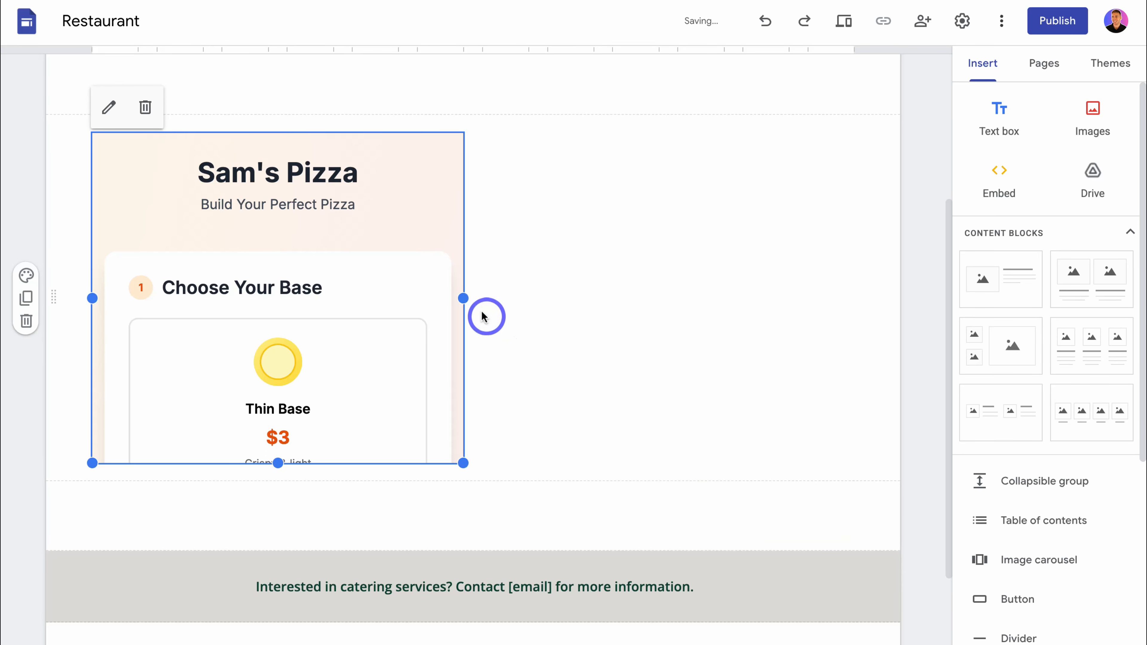
- Widen the embedded pizza builder to the full content width and lengthen it to show everything from the bases down to the Your Pizza total
drag(466, 300, 835, 312)
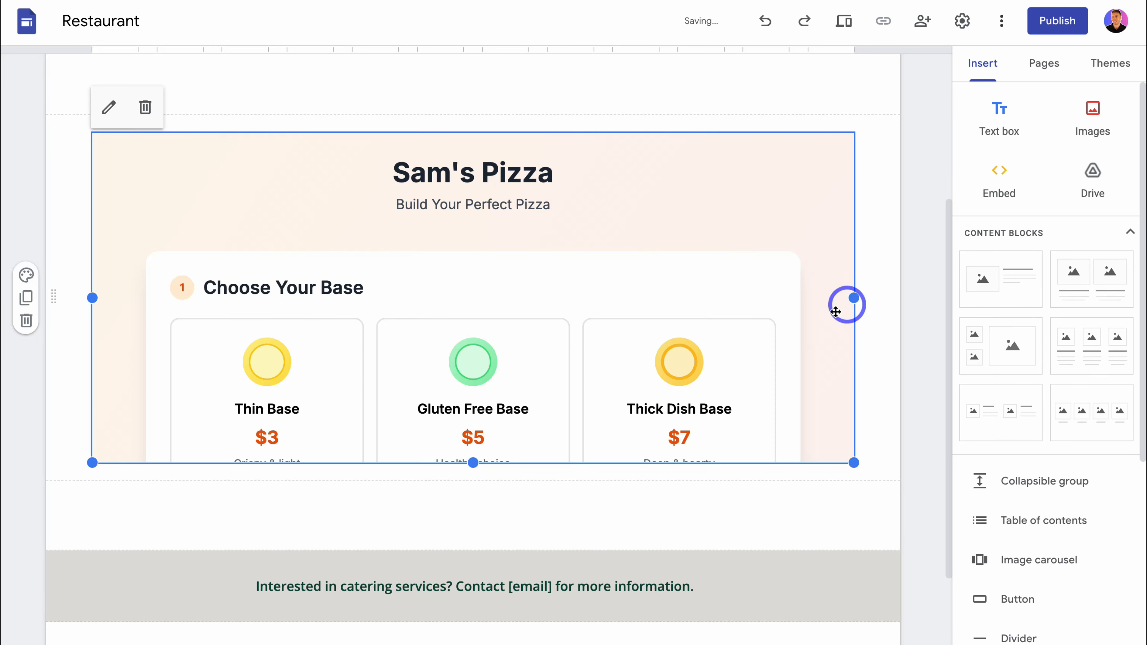
drag(473, 464, 474, 535)
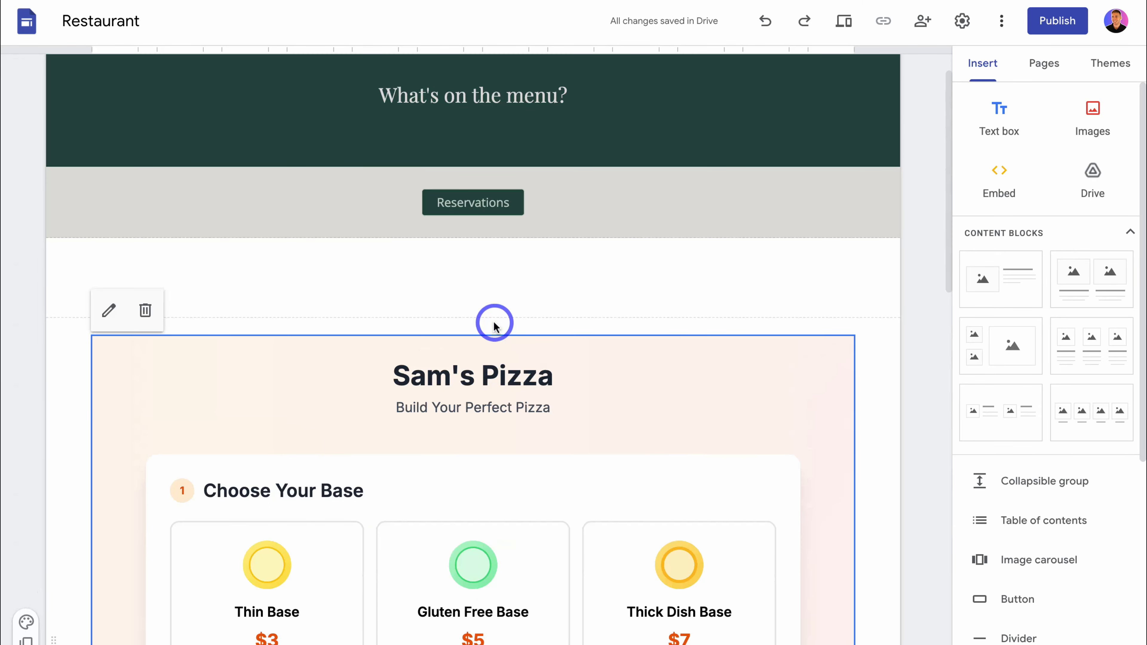
scroll(494, 324, down, 5)
scroll(495, 324, down, 12)
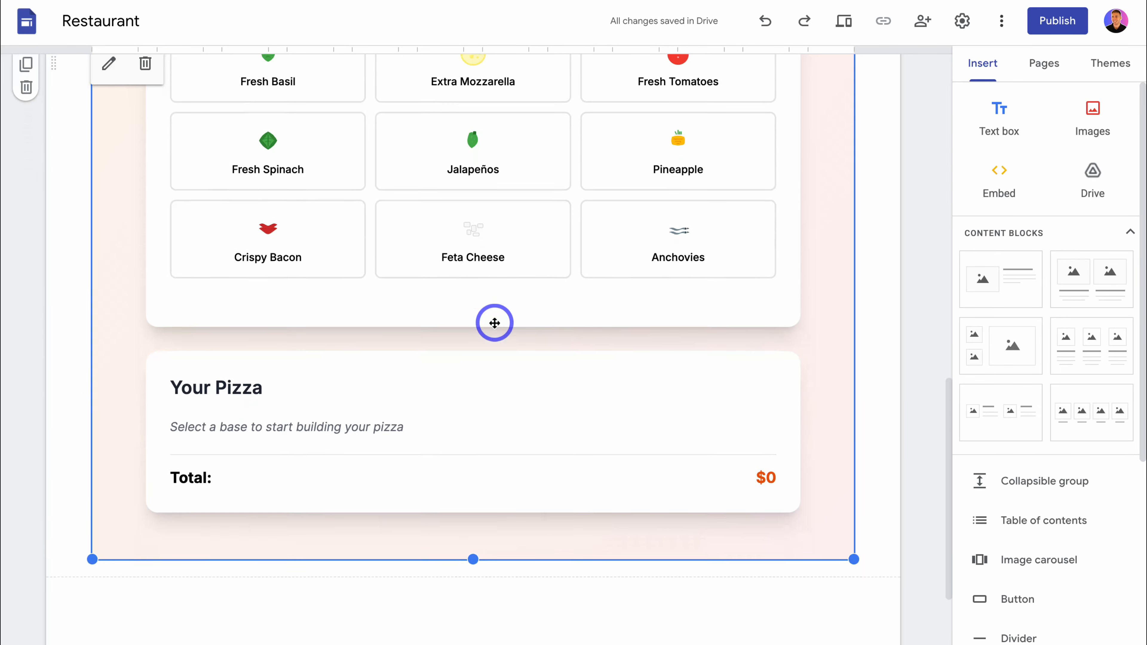
scroll(494, 323, up, 6)
scroll(495, 323, up, 3)
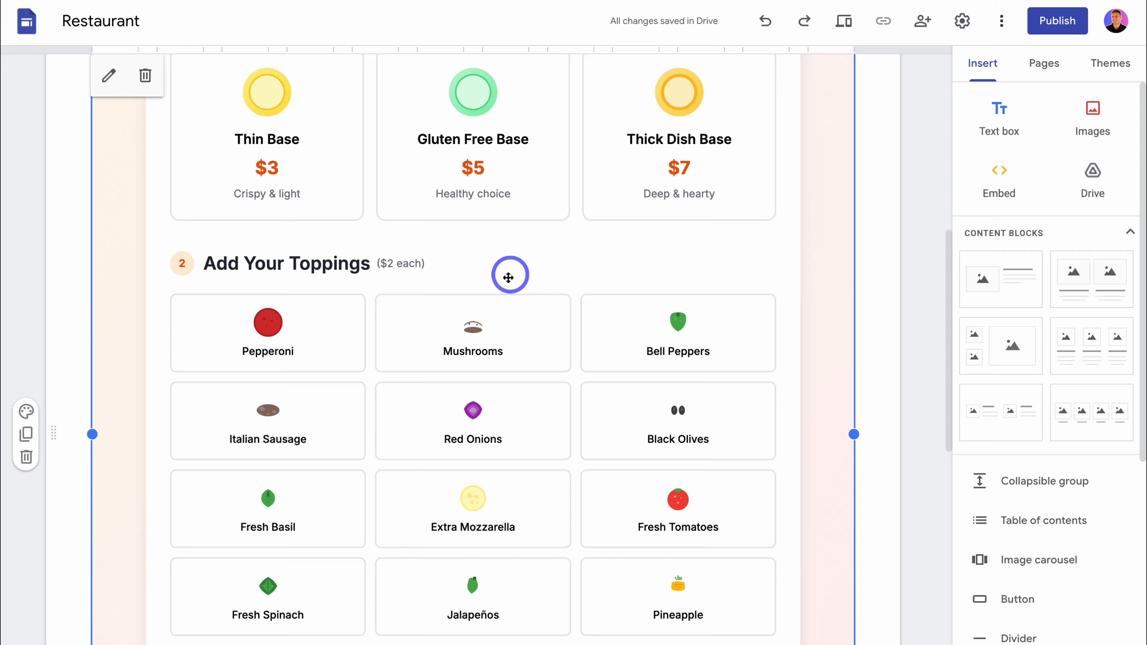
scroll(508, 278, down, 8)
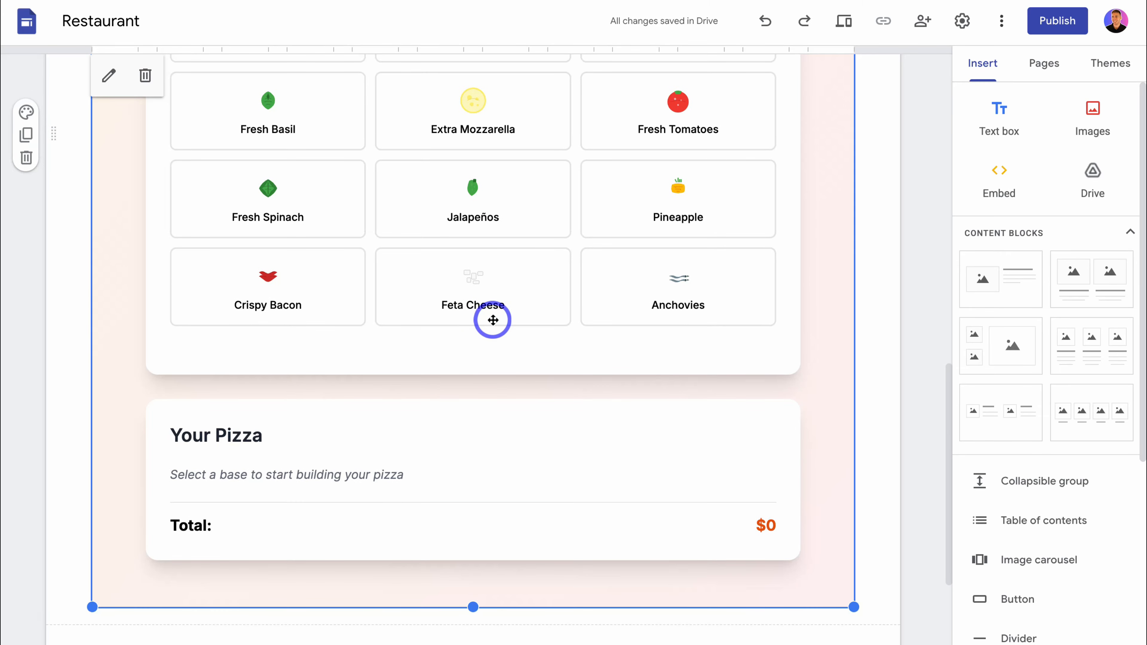
scroll(493, 320, up, 15)
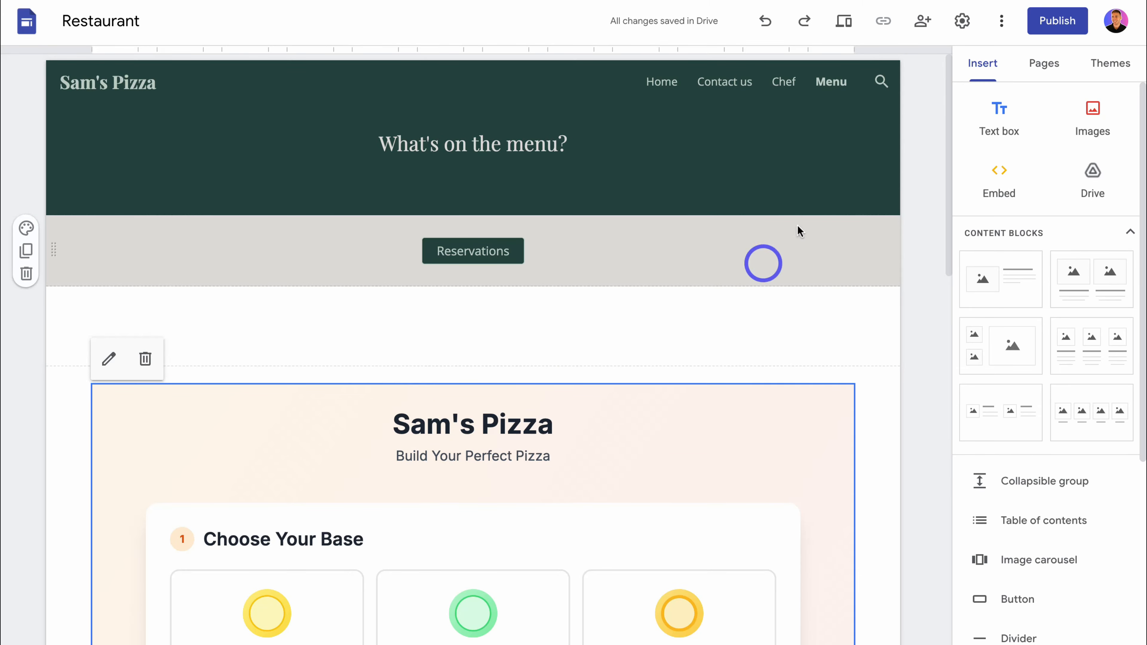
- Preview the site and test the builder with a Gluten Free Base, Bell Peppers, Mushrooms, Black Olives and Fresh Basil, checking the Your Pizza summary
click(843, 26)
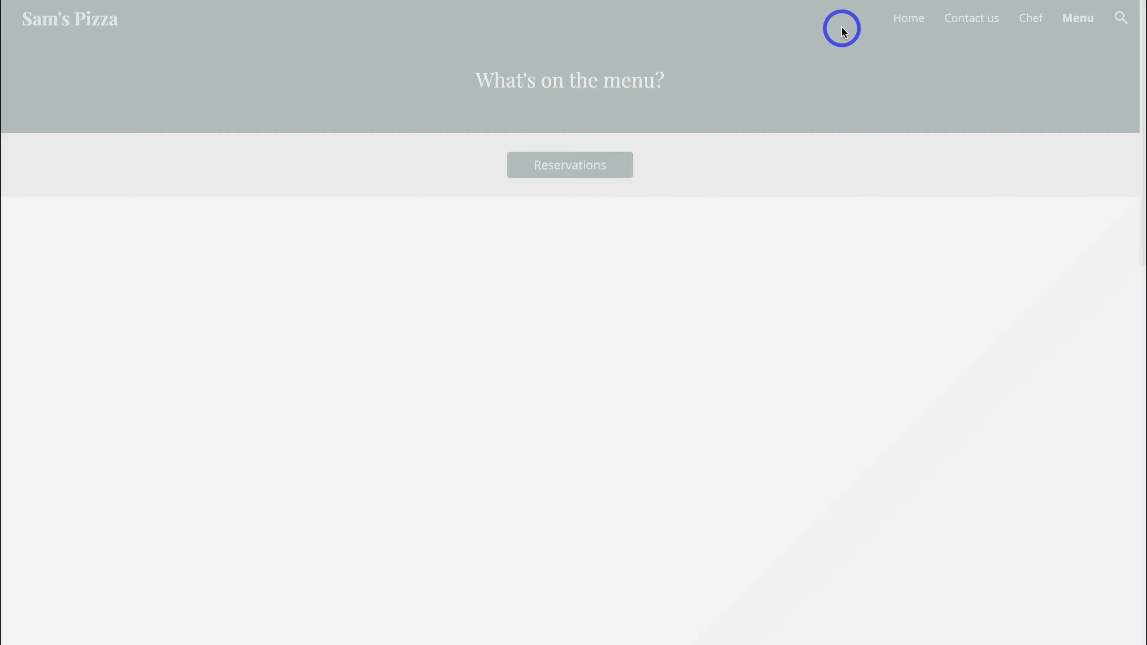
scroll(825, 325, down, 5)
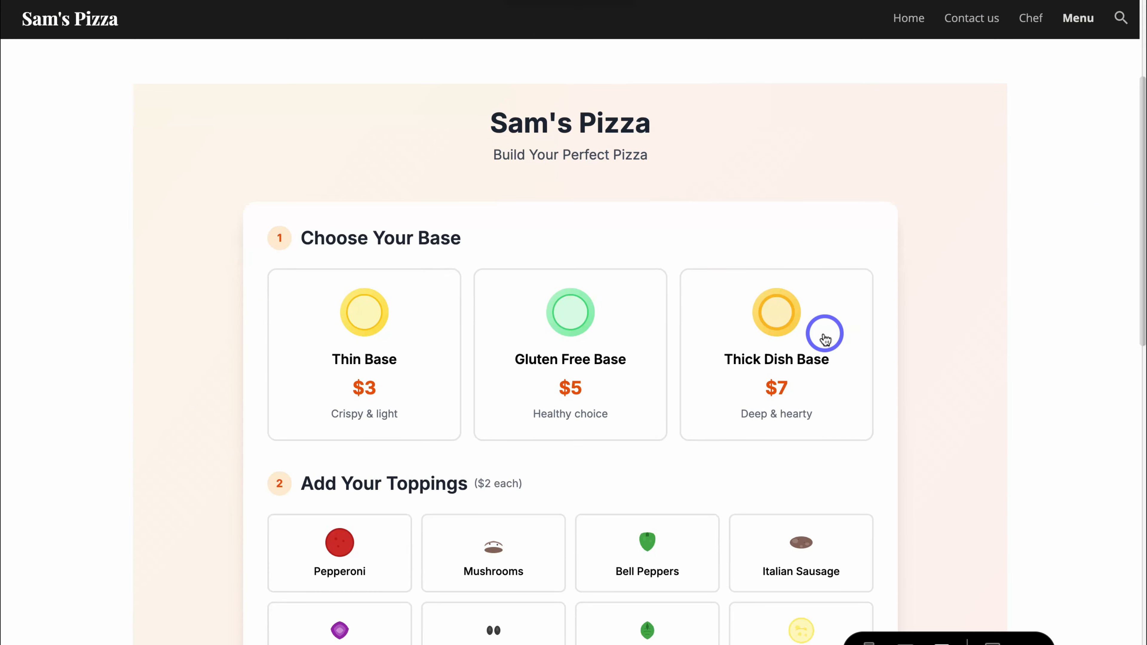
click(643, 359)
scroll(651, 352, down, 5)
click(533, 347)
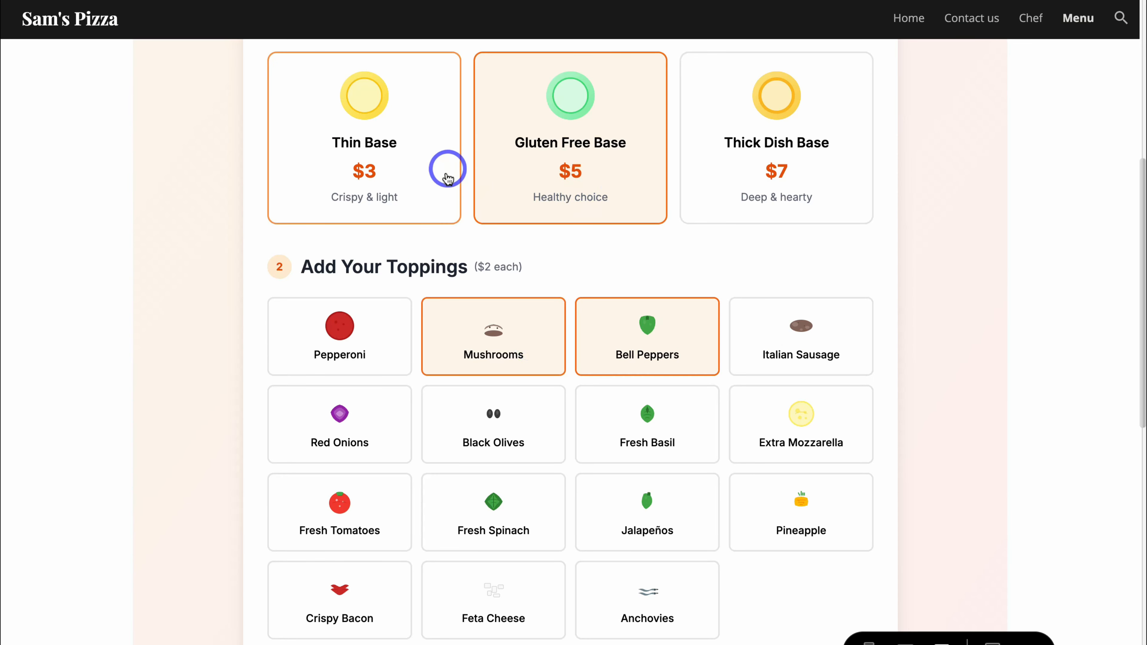
click(637, 432)
scroll(639, 432, down, 9)
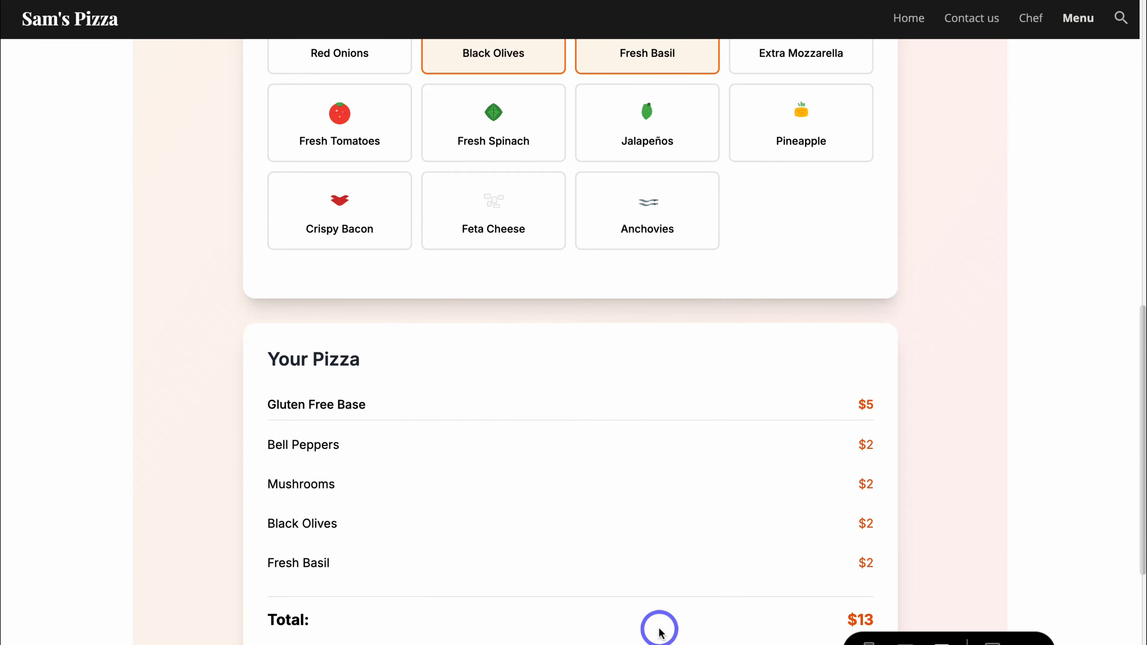
scroll(668, 599, up, 13)
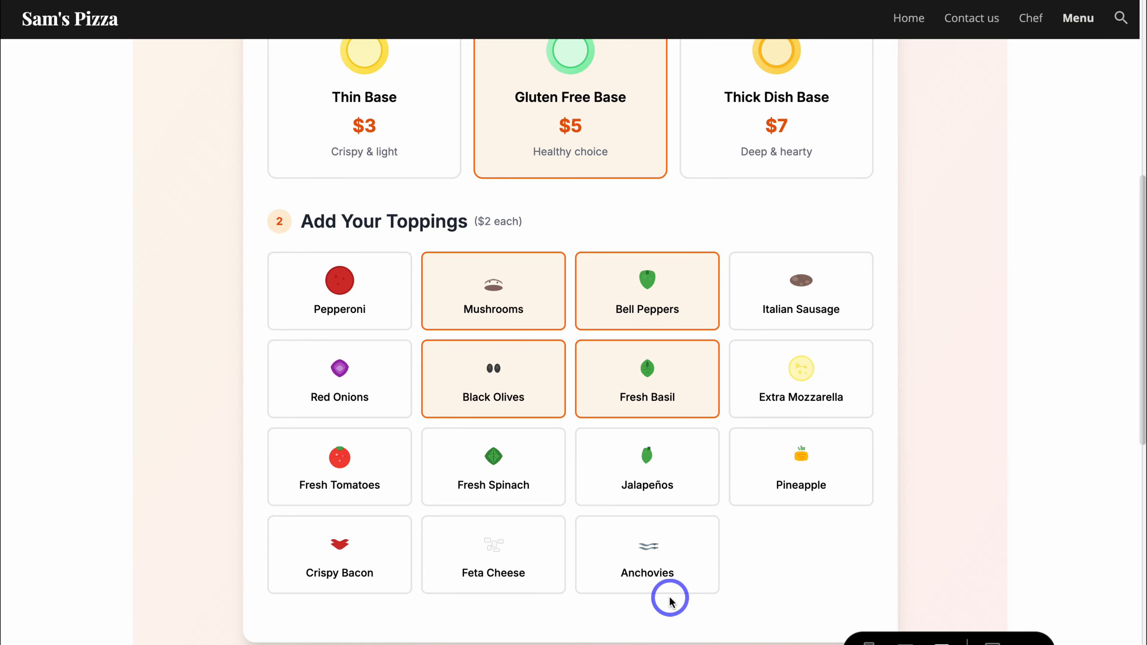
scroll(670, 596, down, 3)
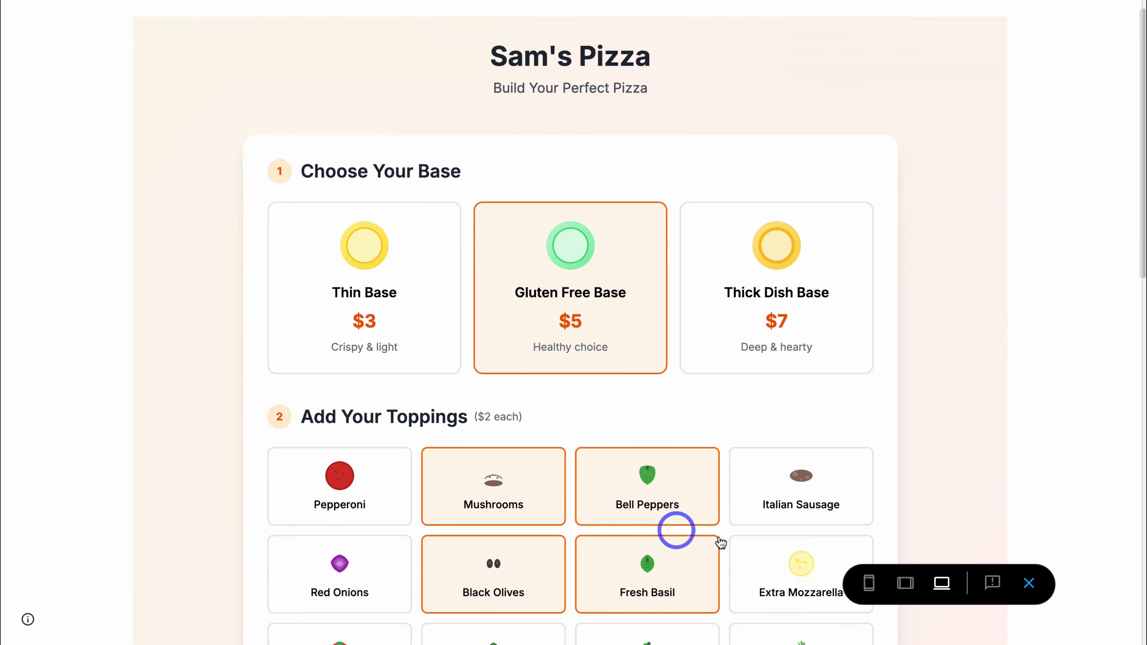
- Check the embedded builder's layout in the tablet and phone previews
click(913, 584)
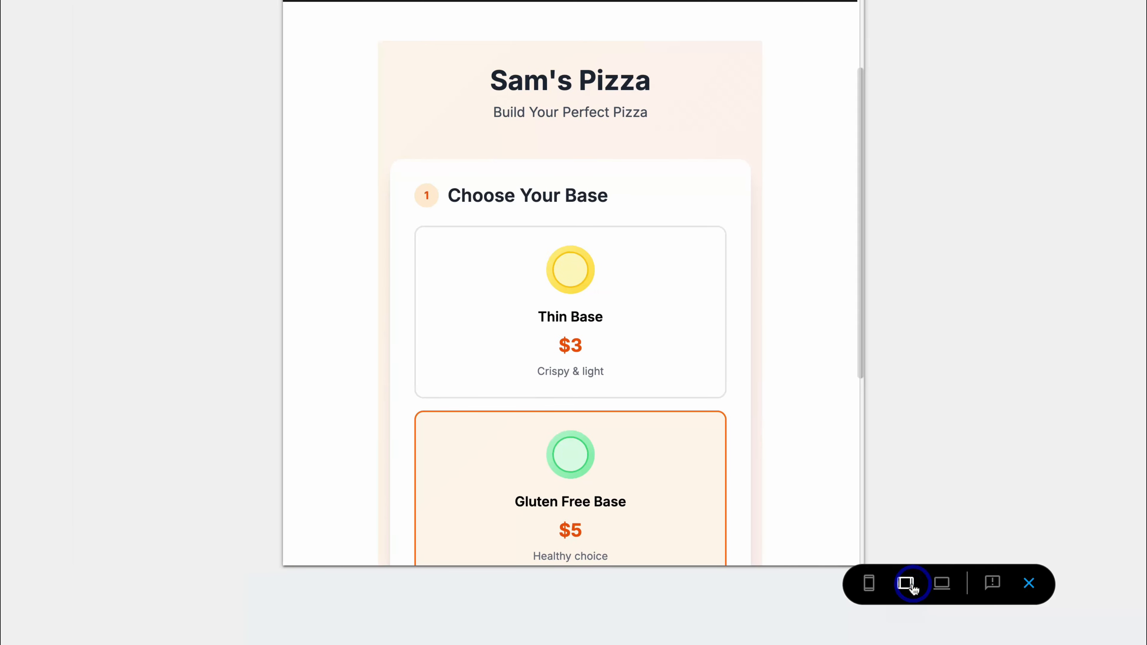
scroll(702, 453, down, 10)
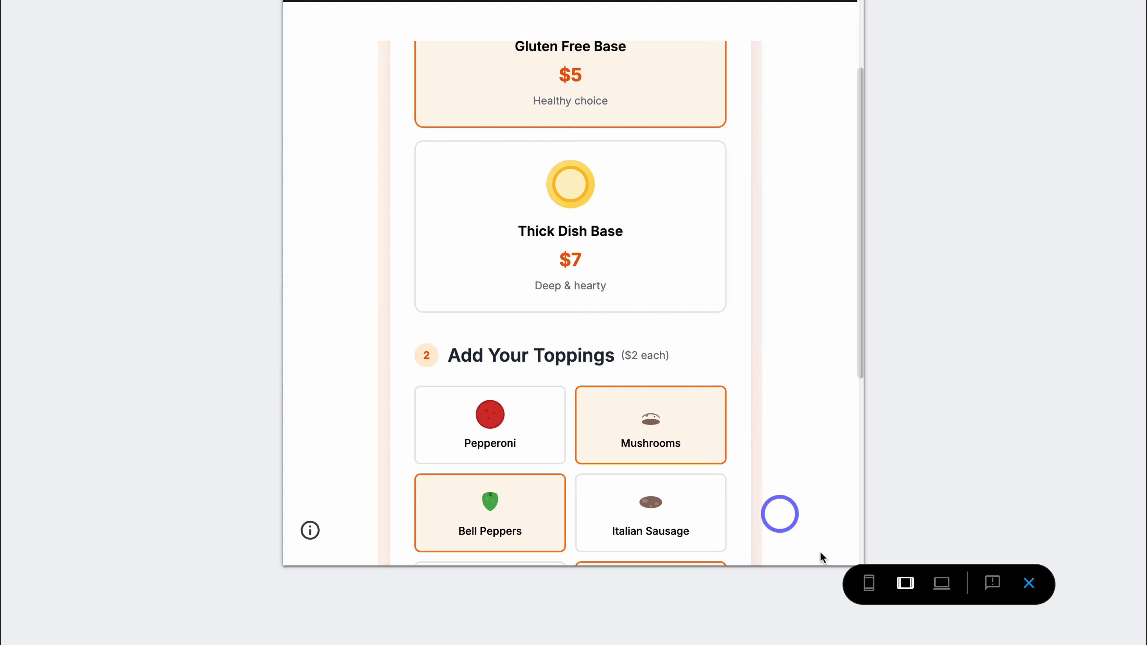
click(869, 584)
scroll(650, 427, up, 10)
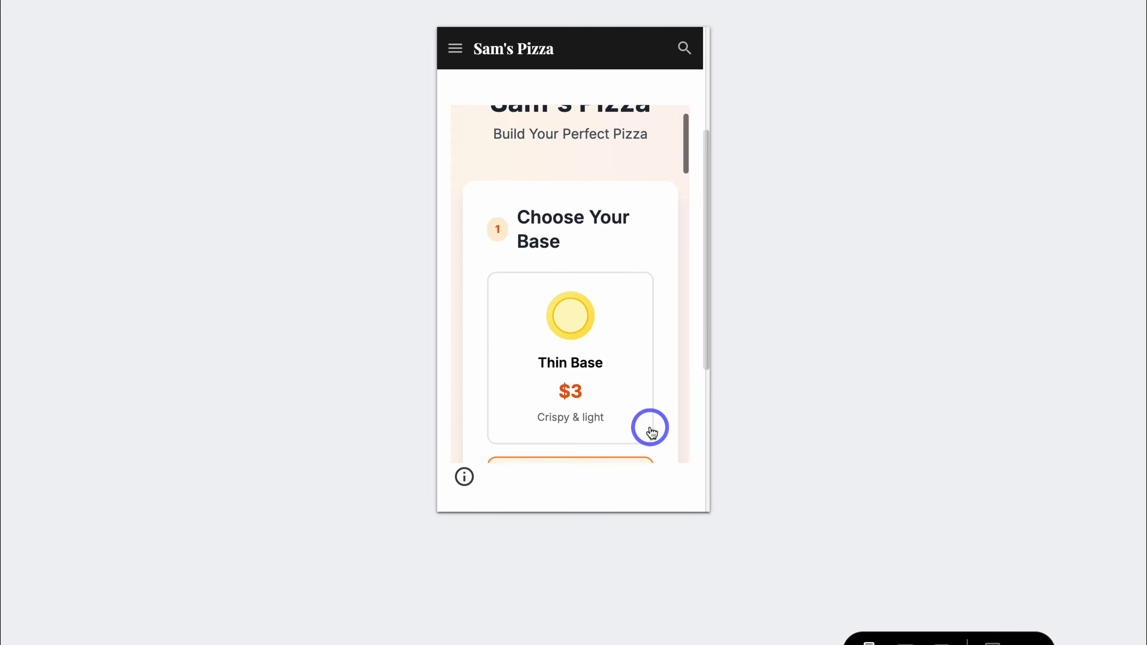
scroll(651, 433, down, 15)
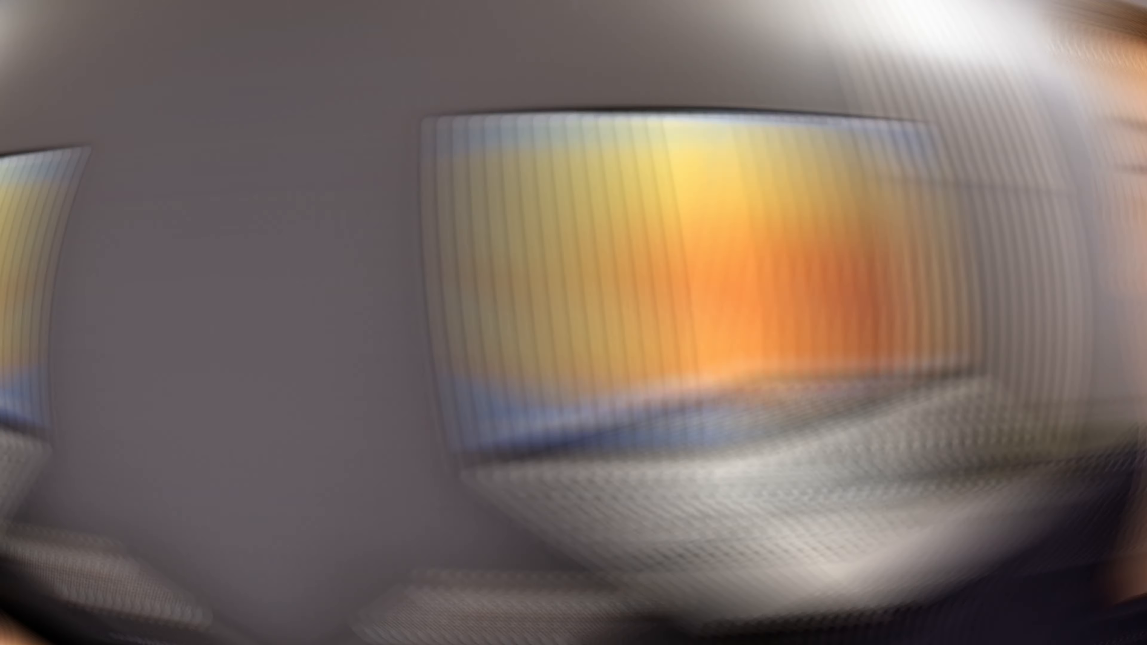